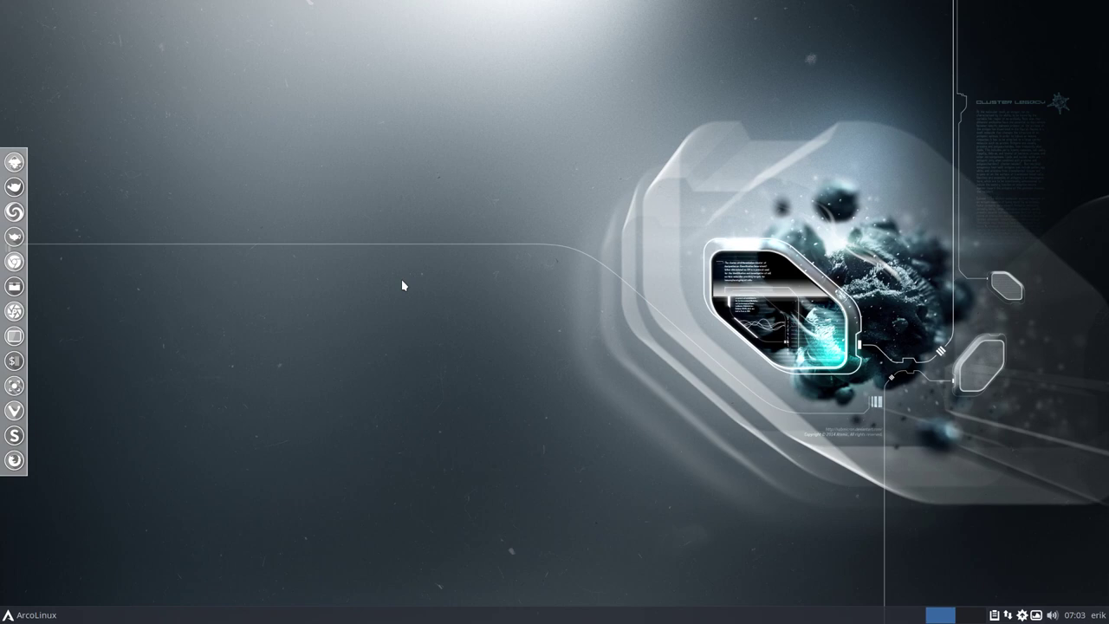
- Open a terminal to view the system information, and close it again
{"action": "key", "text": "ctrl+alt+t"}
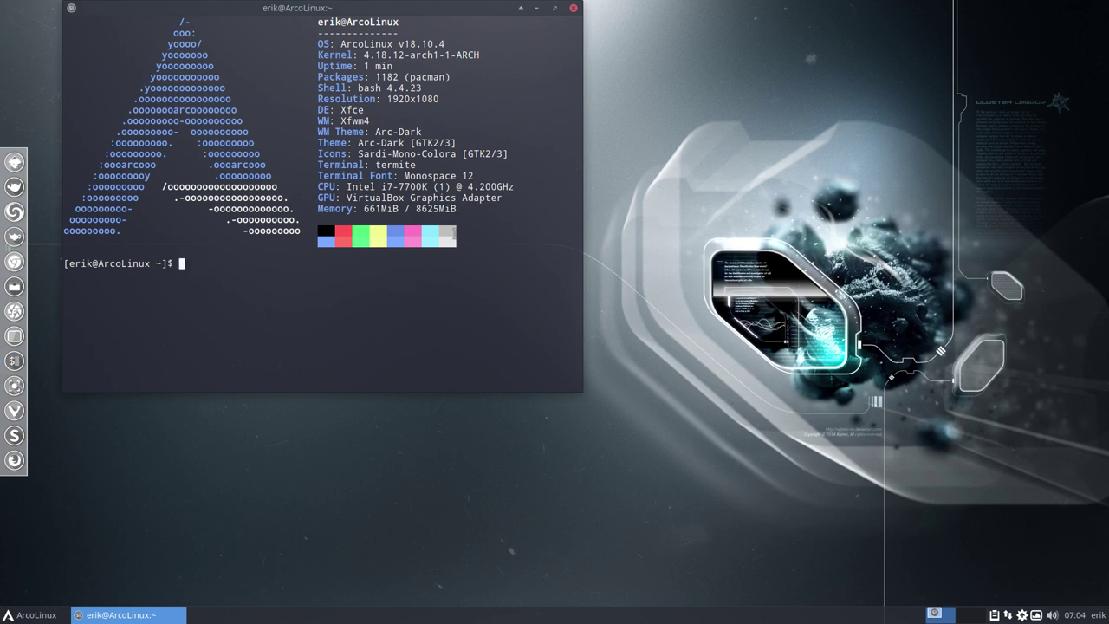
{"action": "left_click", "coordinate": [573, 9]}
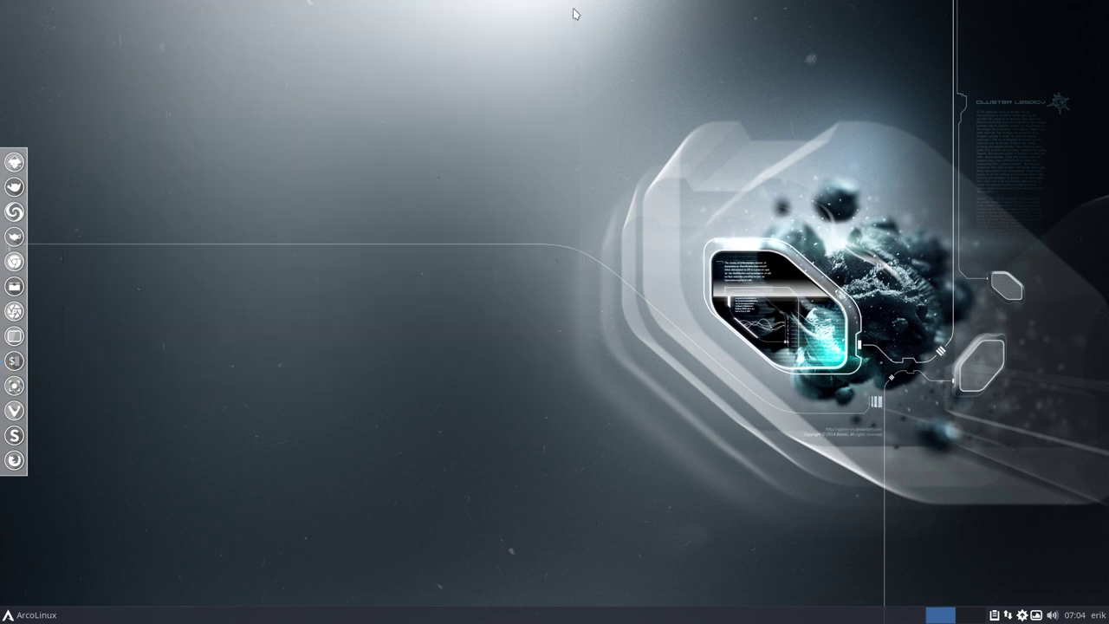
- Open the home folder in the file manager and inspect the actions offered for the Downloads folder
{"action": "left_click", "coordinate": [16, 286]}
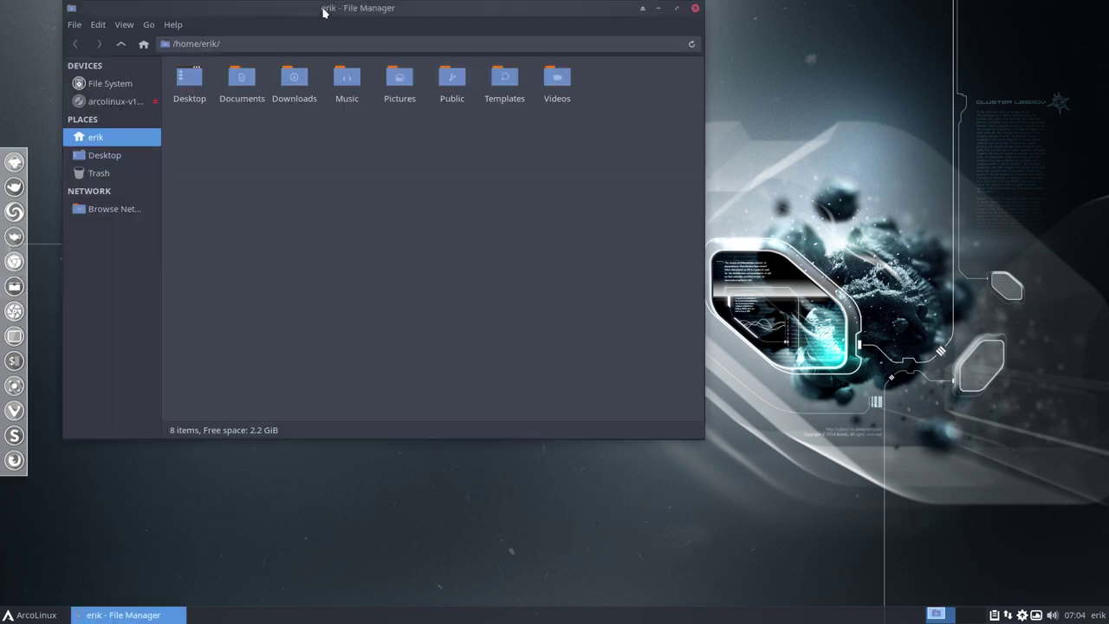
{"action": "left_click_drag", "start_coordinate": [323, 10], "coordinate": [450, 45]}
{"action": "right_click", "coordinate": [422, 108]}
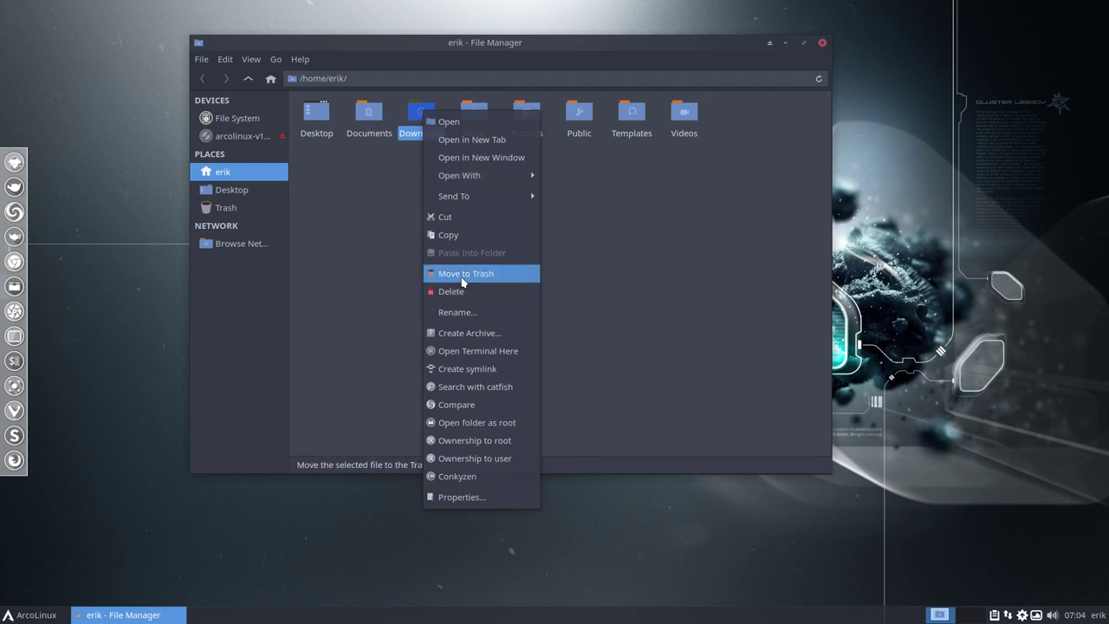
{"action": "left_click", "coordinate": [378, 250]}
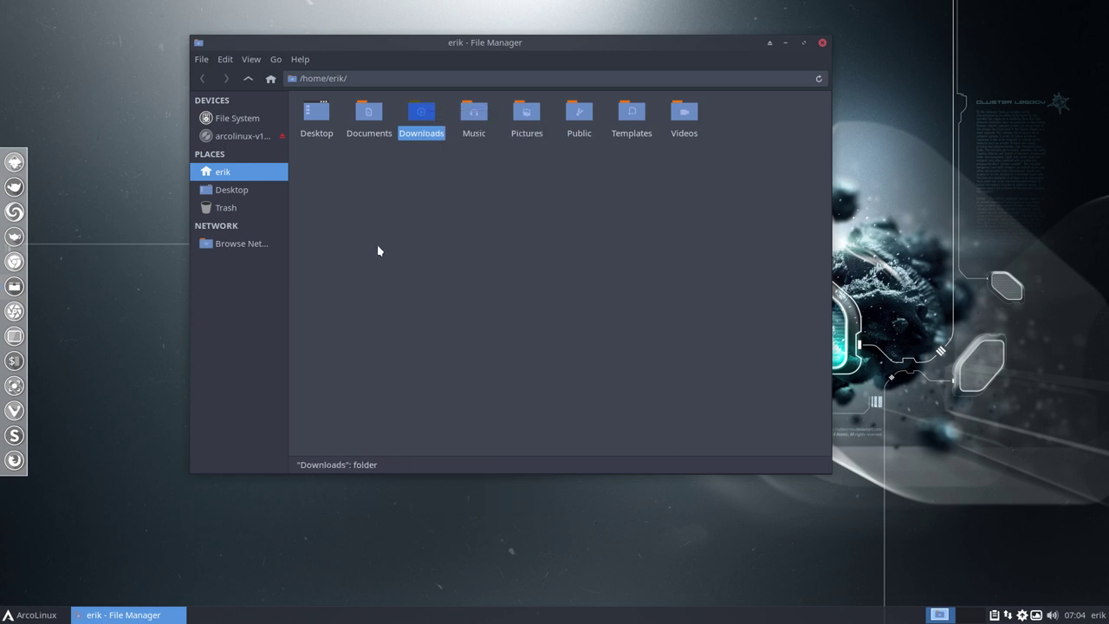
- Take a screenshot of the desktop and save it under the default name in the Pictures folder
{"action": "key", "text": "Print"}
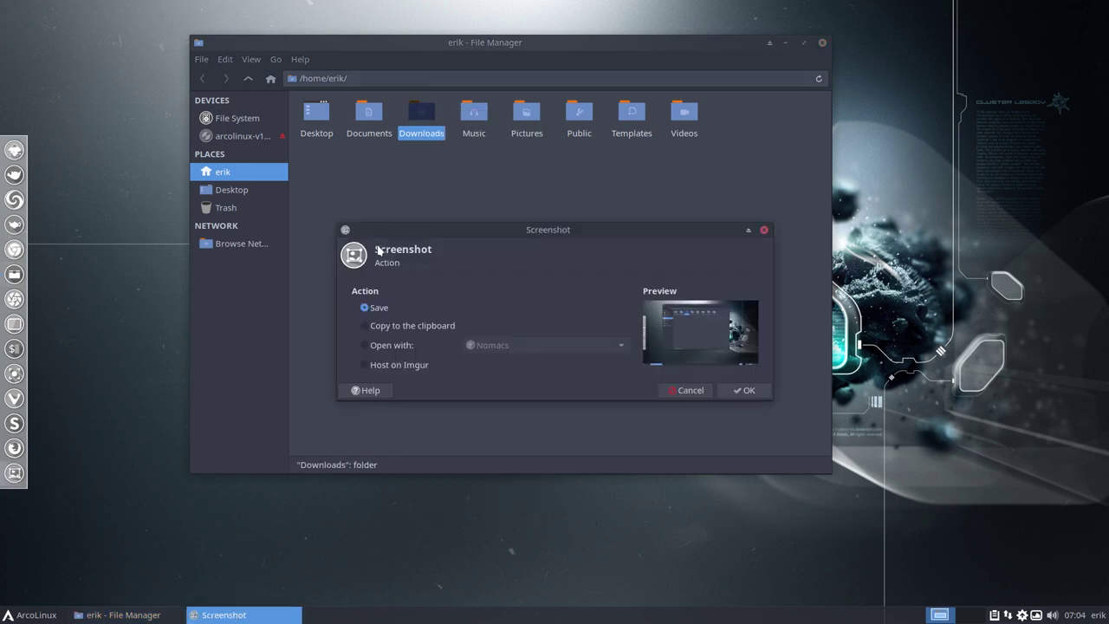
{"action": "left_click", "coordinate": [744, 390]}
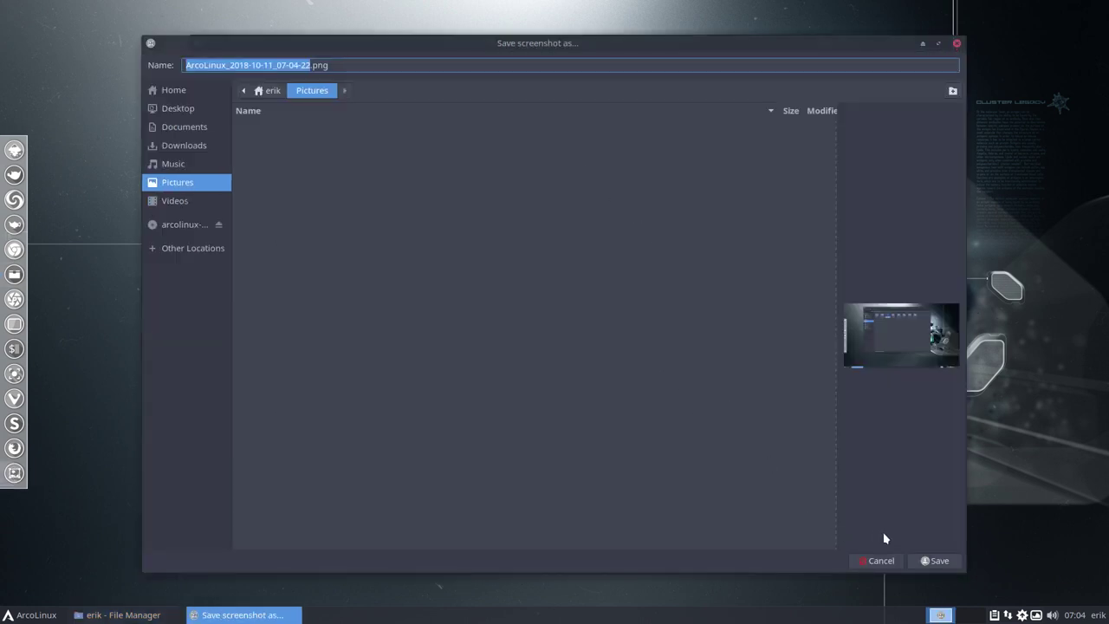
{"action": "left_click", "coordinate": [939, 561]}
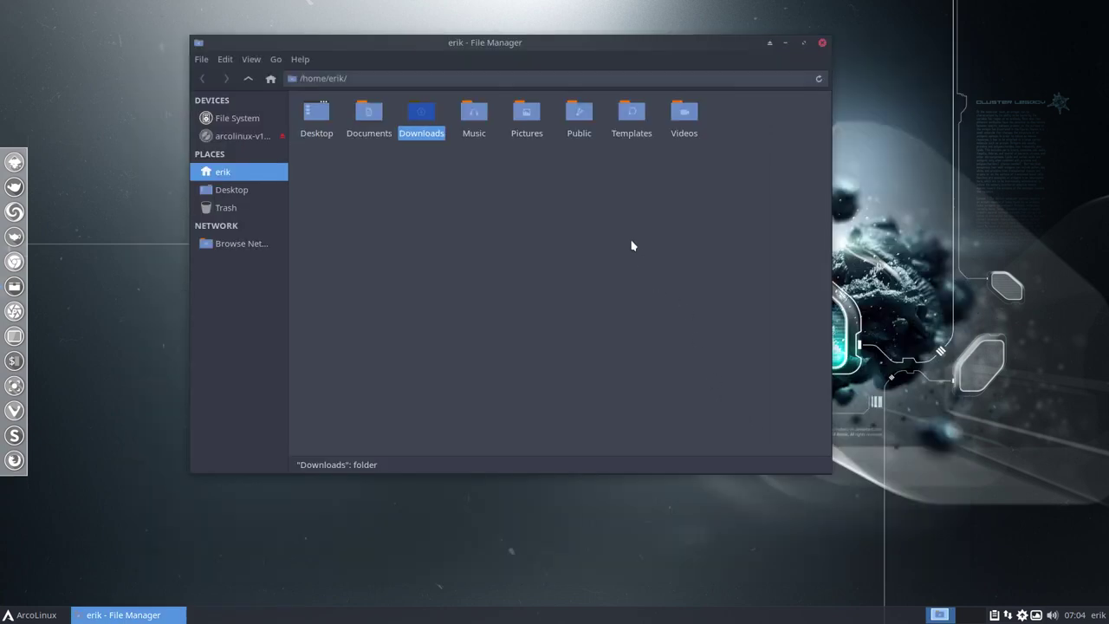
- Move the saved screenshot in the Pictures folder to the trash and check the Trash contents
{"action": "double_click", "coordinate": [523, 117]}
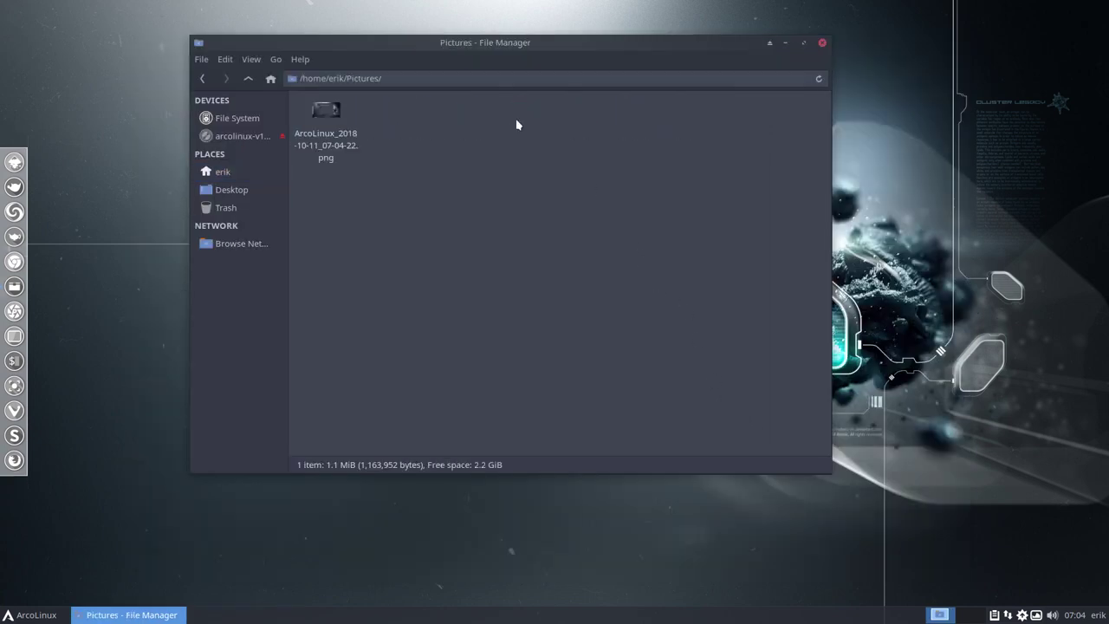
{"action": "left_click", "coordinate": [328, 104]}
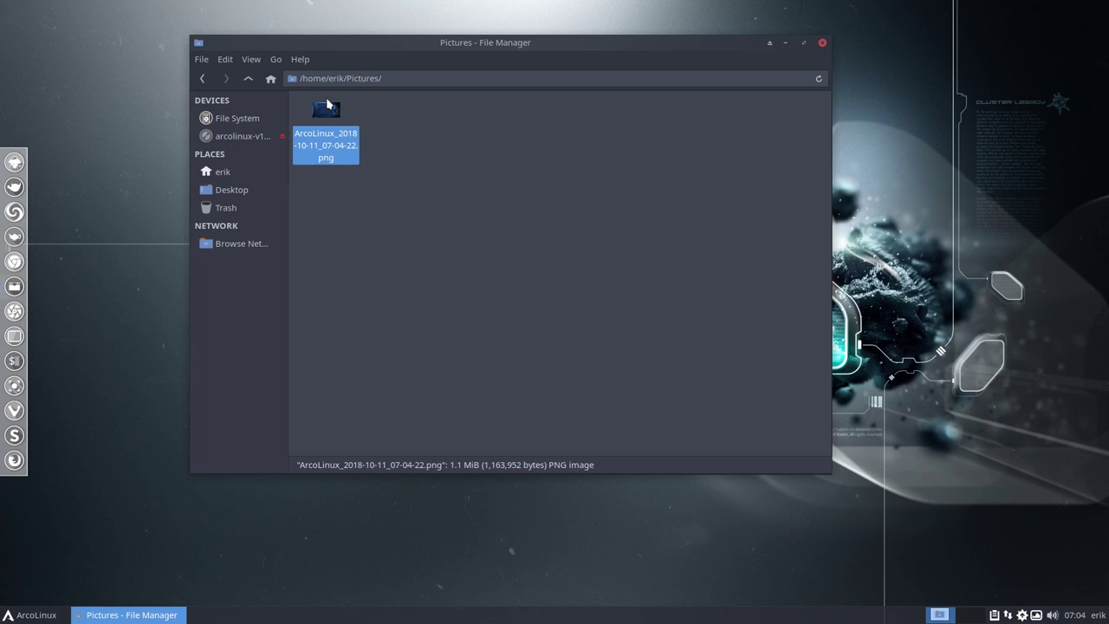
{"action": "key", "text": "Delete"}
{"action": "left_click", "coordinate": [234, 212]}
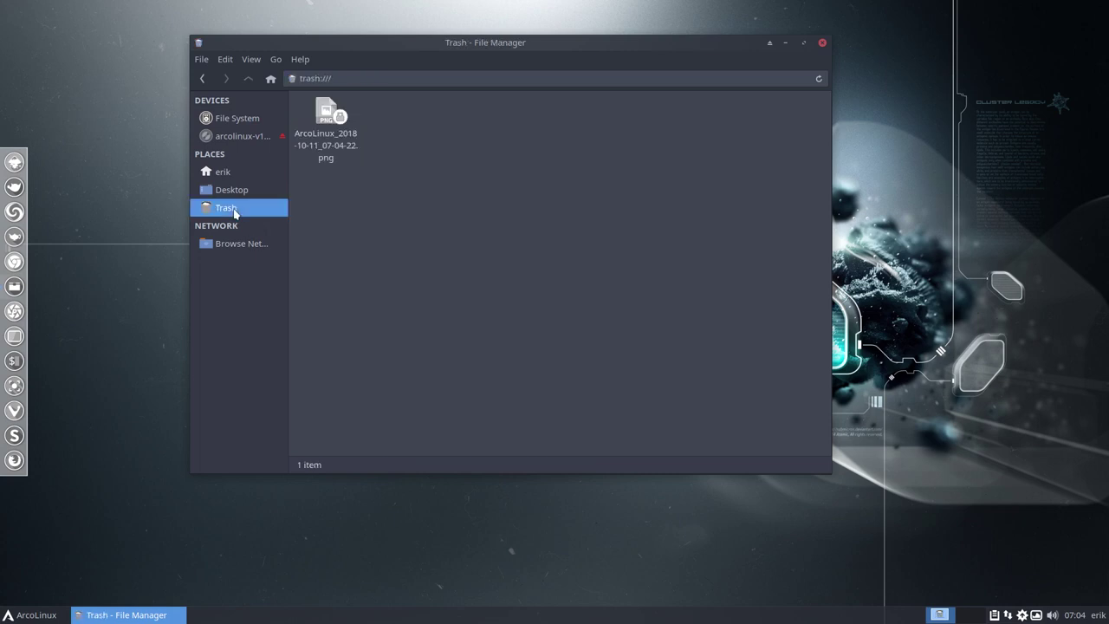
- Return to the home folder and save another desktop screenshot under its default name in Pictures
{"action": "left_click", "coordinate": [205, 80]}
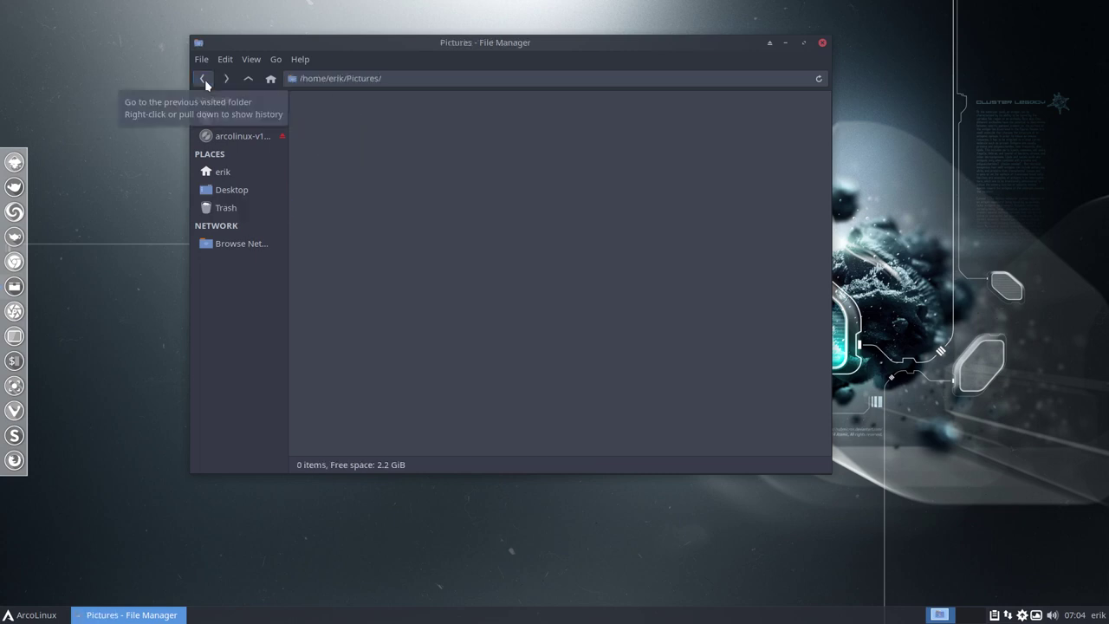
{"action": "left_click", "coordinate": [204, 79]}
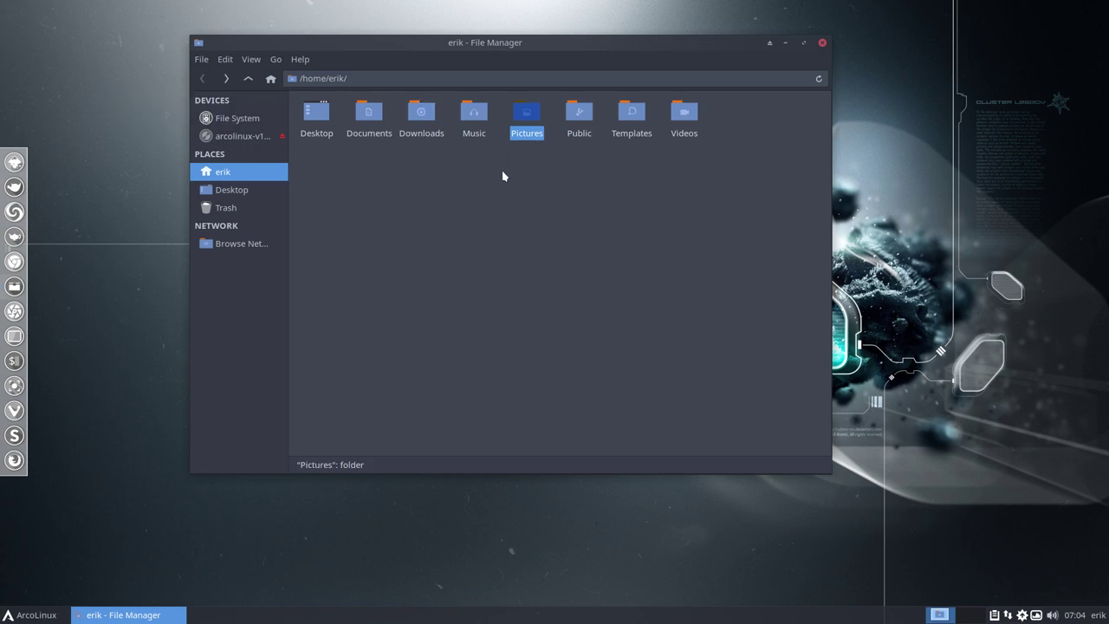
{"action": "key", "text": "Print"}
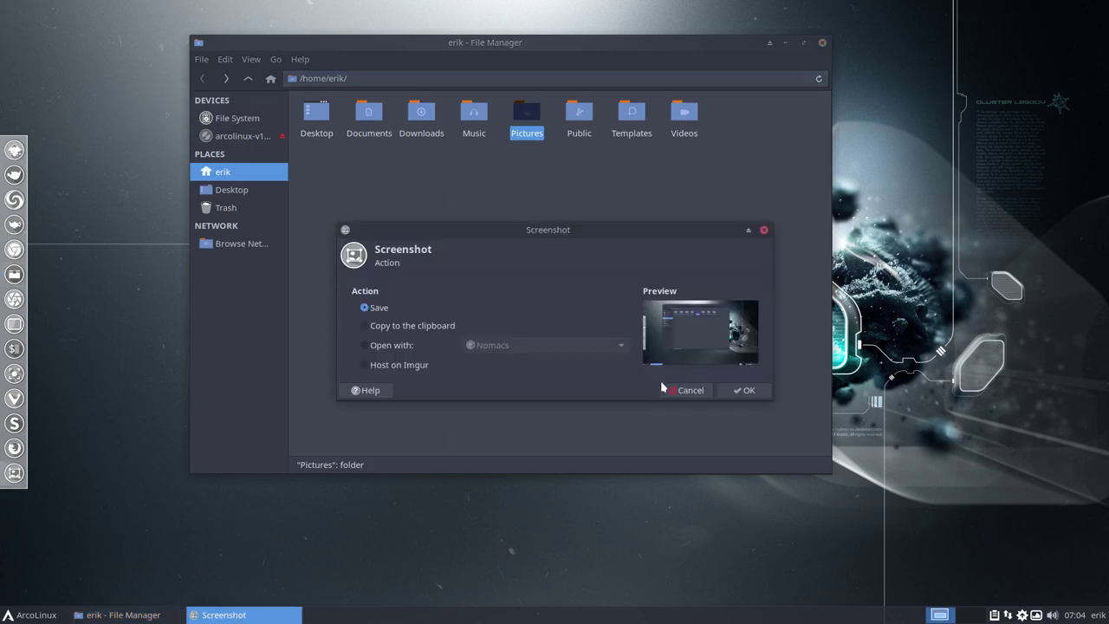
{"action": "left_click", "coordinate": [743, 390]}
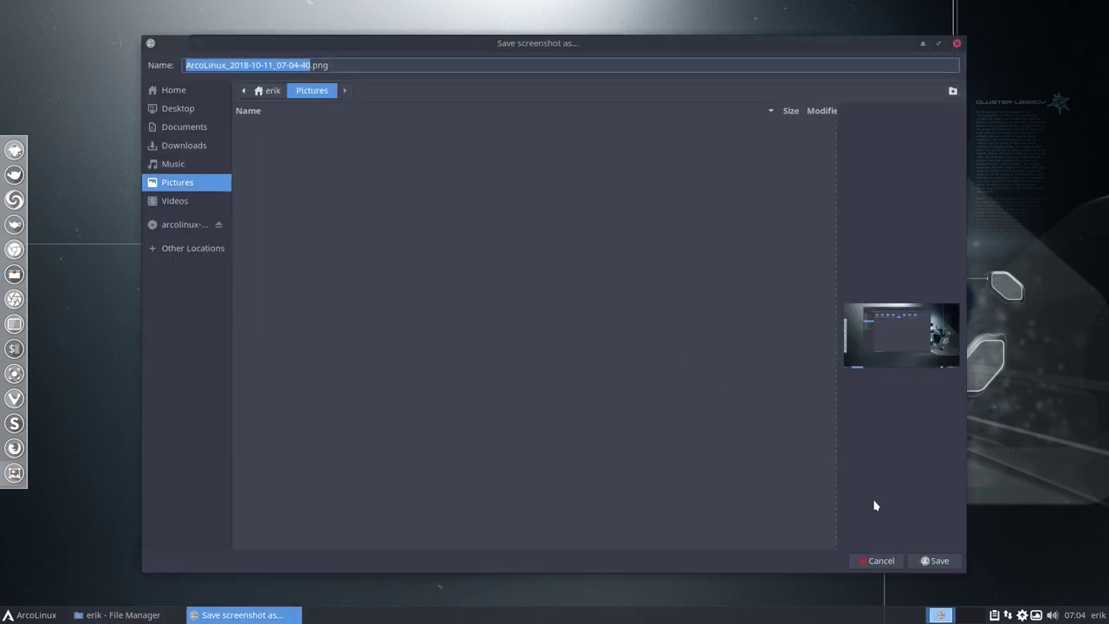
{"action": "left_click", "coordinate": [936, 560]}
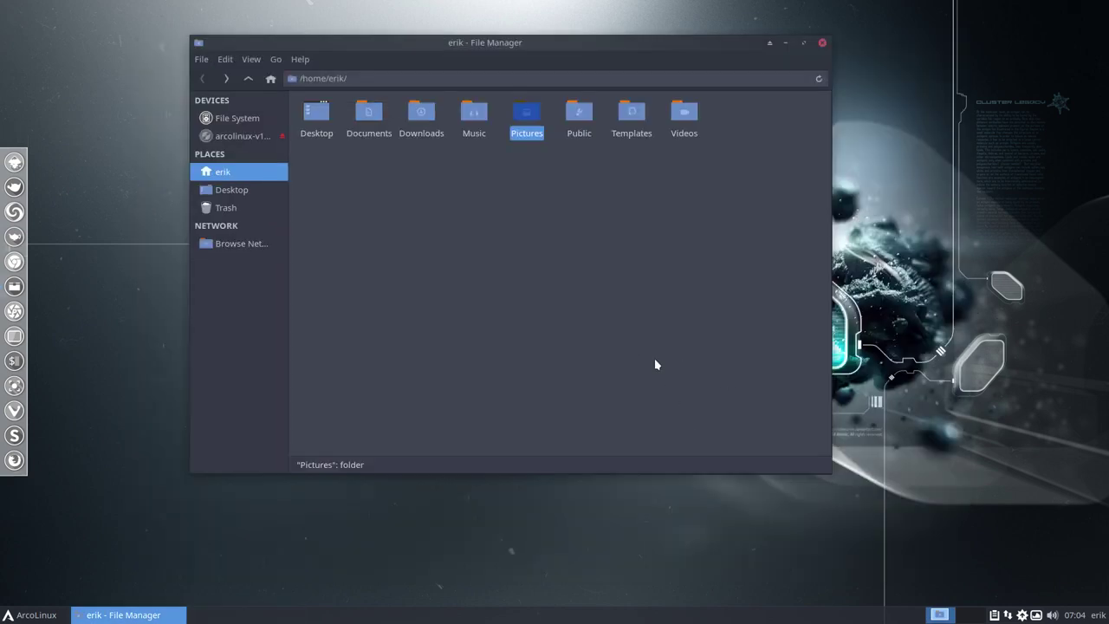
- Permanently delete the new screenshot from Pictures, check the Trash contents, and return to the Pictures folder
{"action": "double_click", "coordinate": [532, 108]}
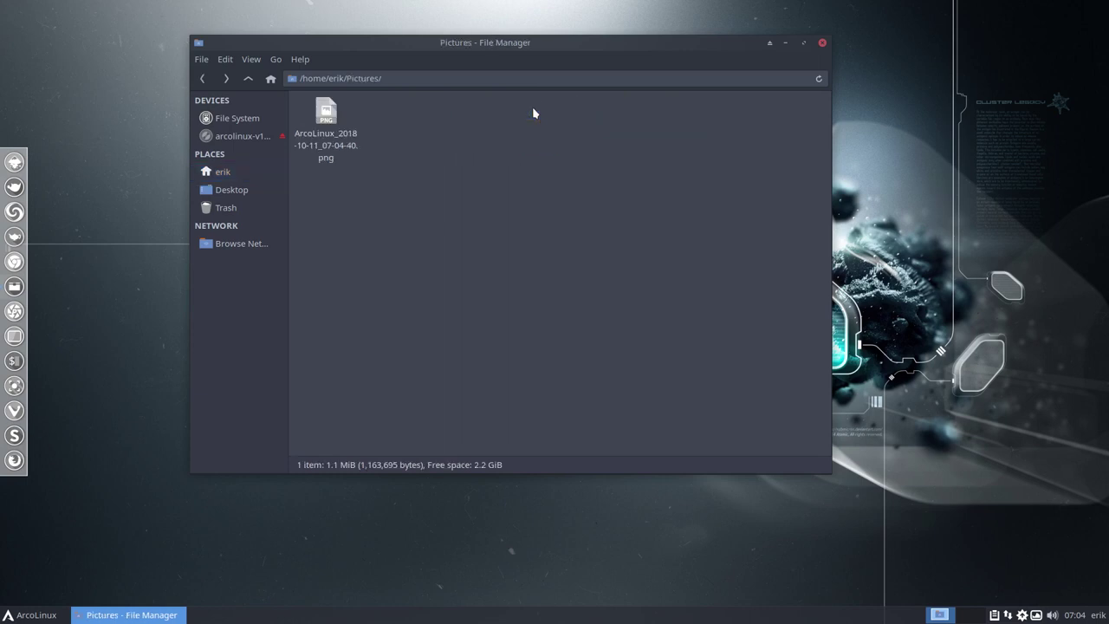
{"action": "right_click", "coordinate": [330, 115]}
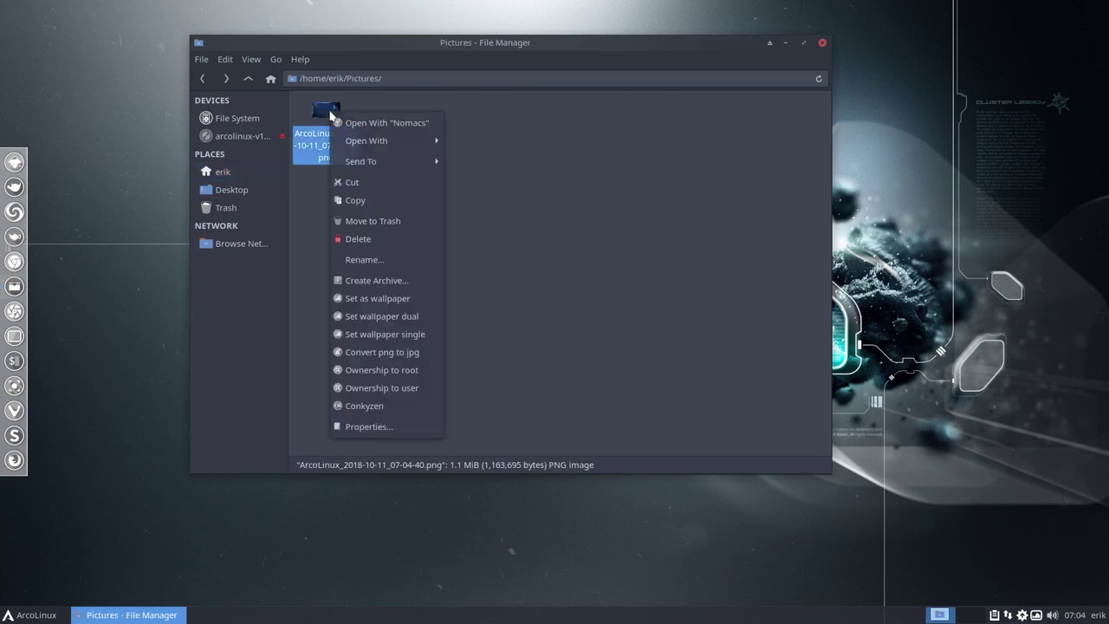
{"action": "left_click", "coordinate": [374, 247]}
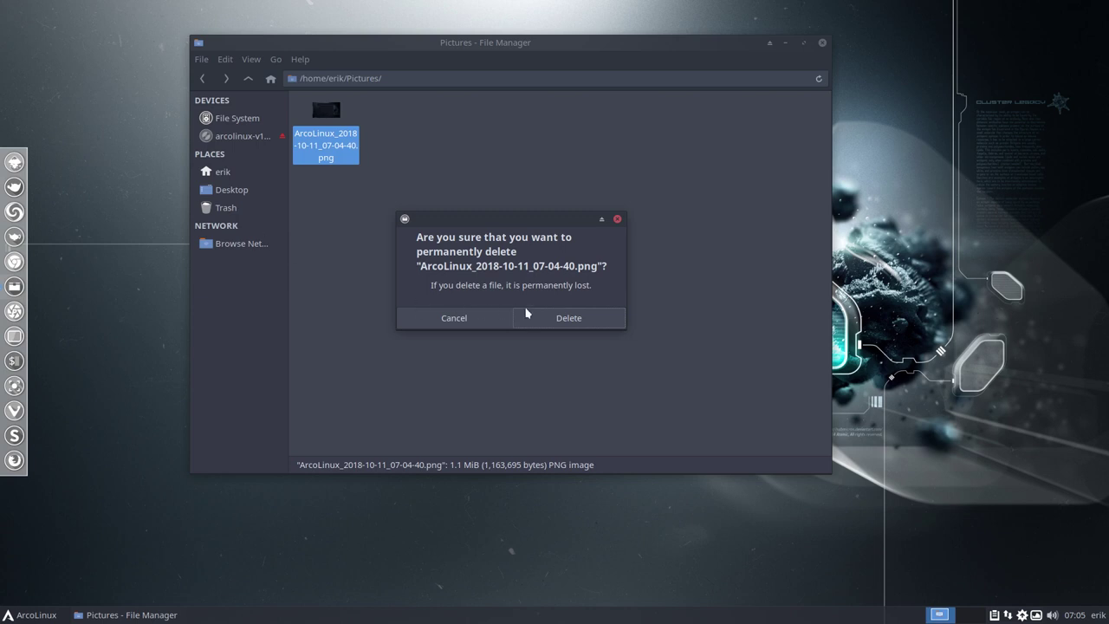
{"action": "left_click", "coordinate": [561, 319]}
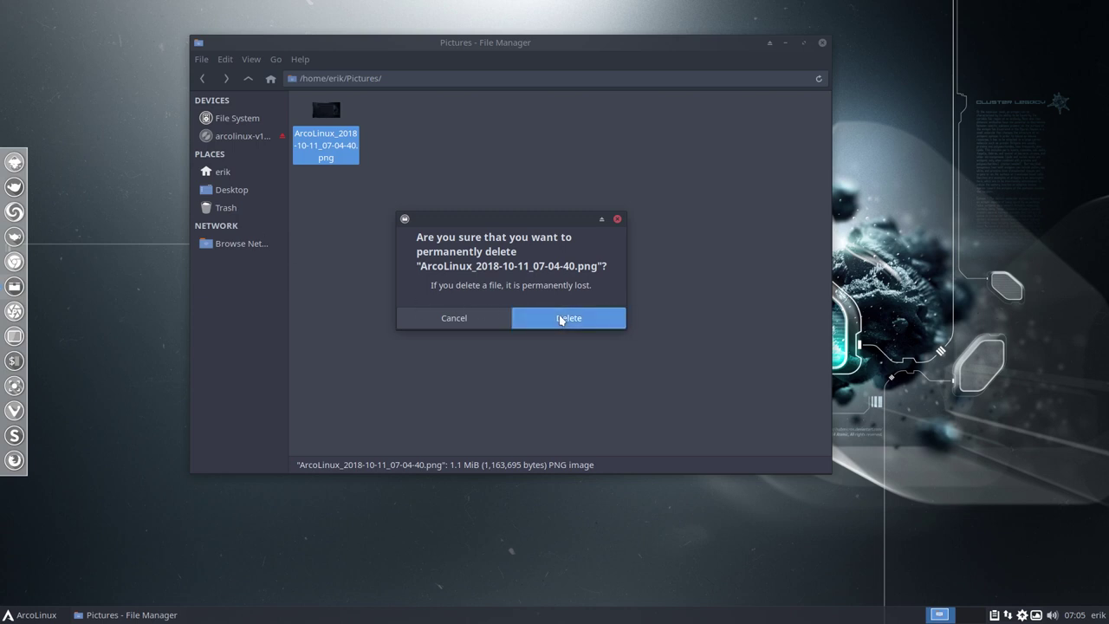
{"action": "left_click", "coordinate": [236, 212]}
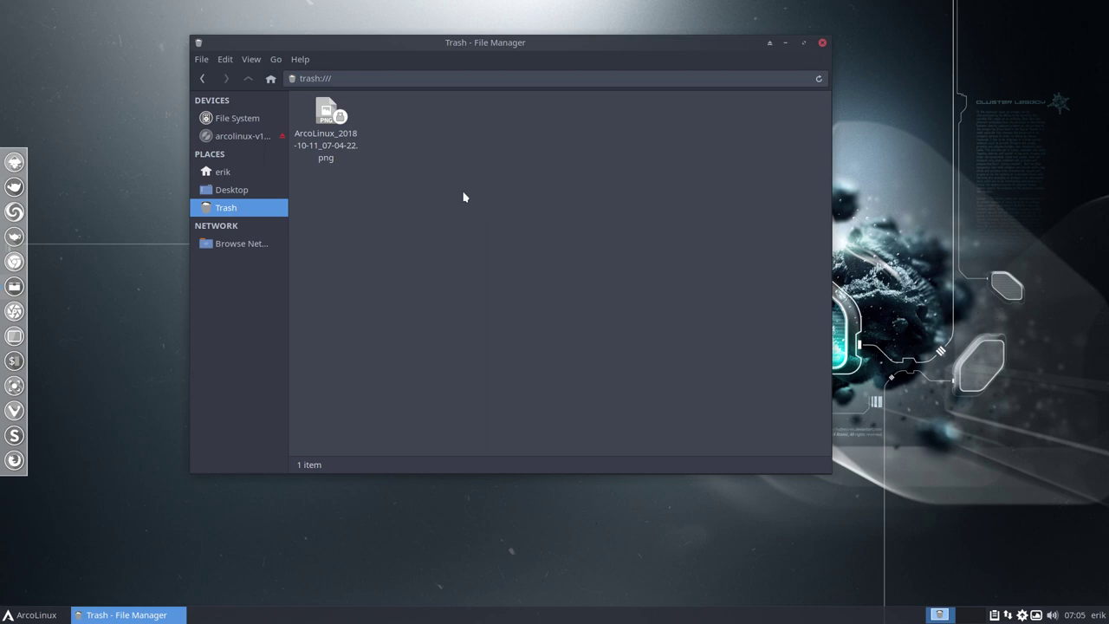
{"action": "left_click", "coordinate": [206, 78]}
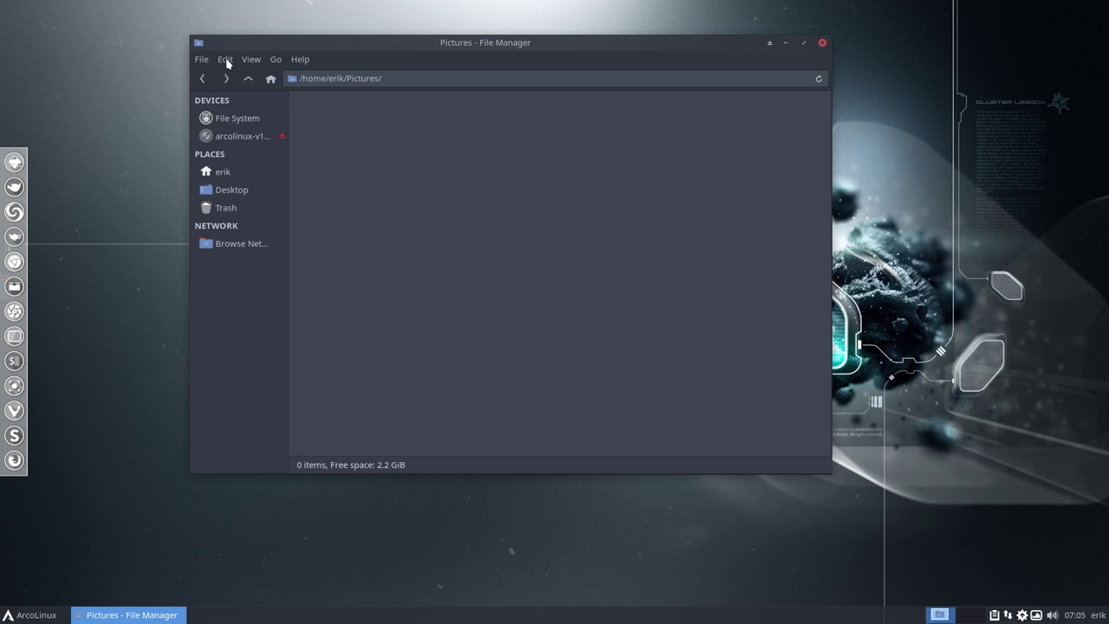
- Look up the file manager's version in its About information
{"action": "left_click", "coordinate": [294, 59]}
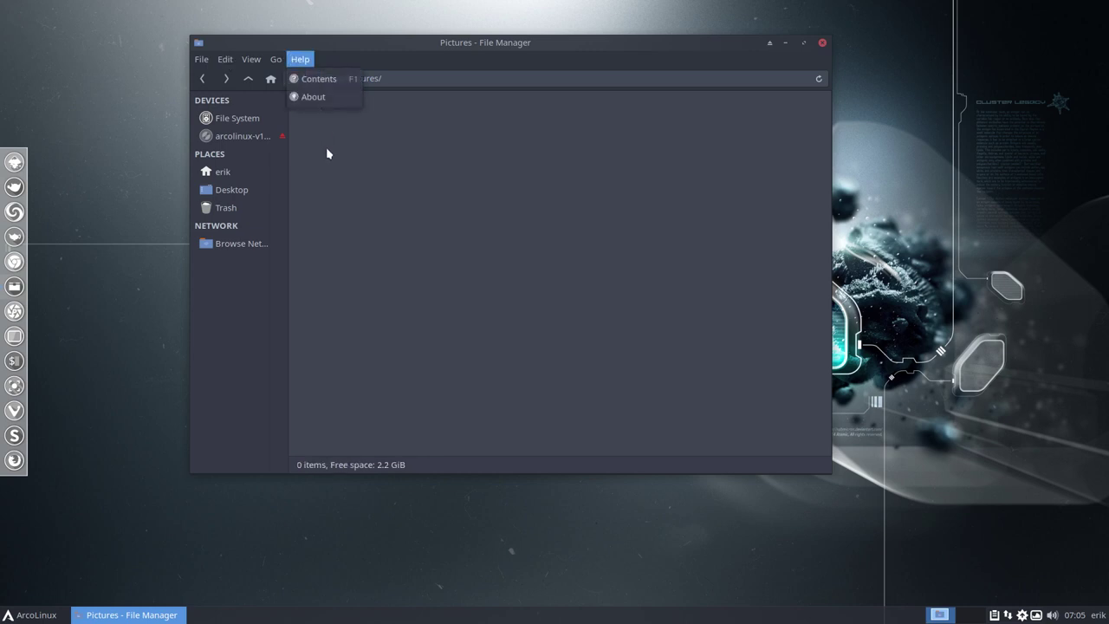
{"action": "left_click", "coordinate": [334, 98]}
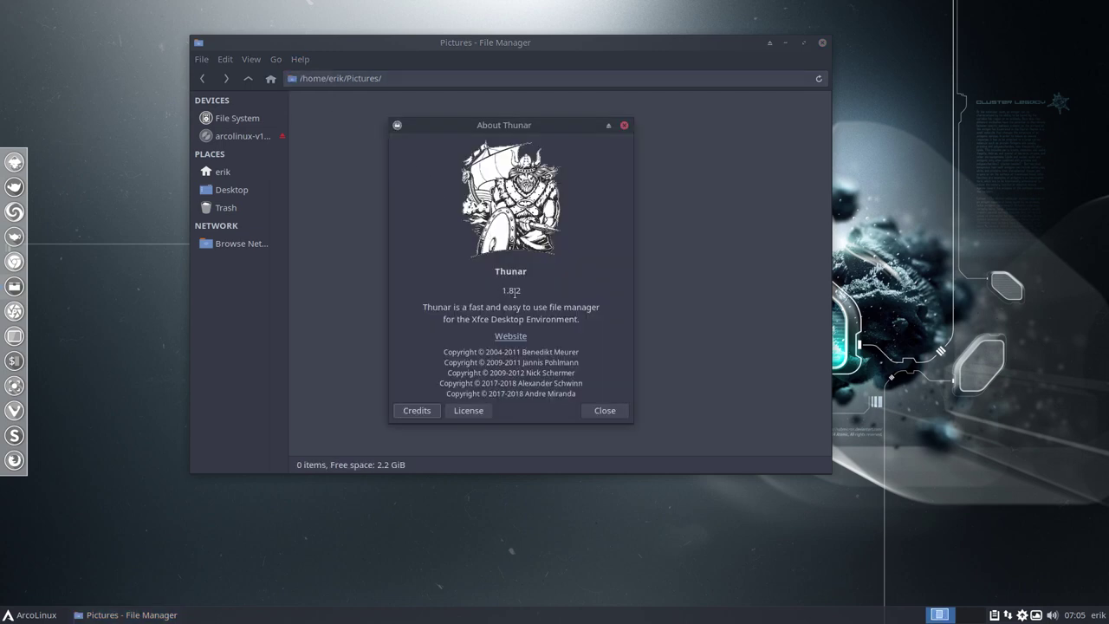
{"action": "left_click", "coordinate": [594, 410]}
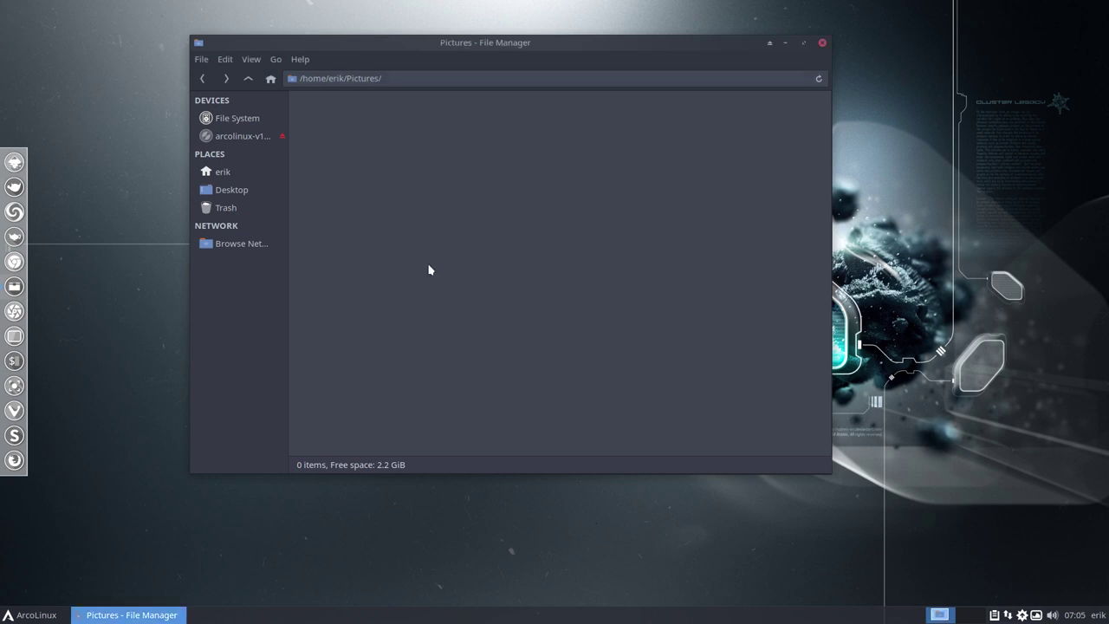
- Disable the "Show action to permanently delete files and folders" behavior option in the file manager preferences
{"action": "left_click", "coordinate": [227, 59]}
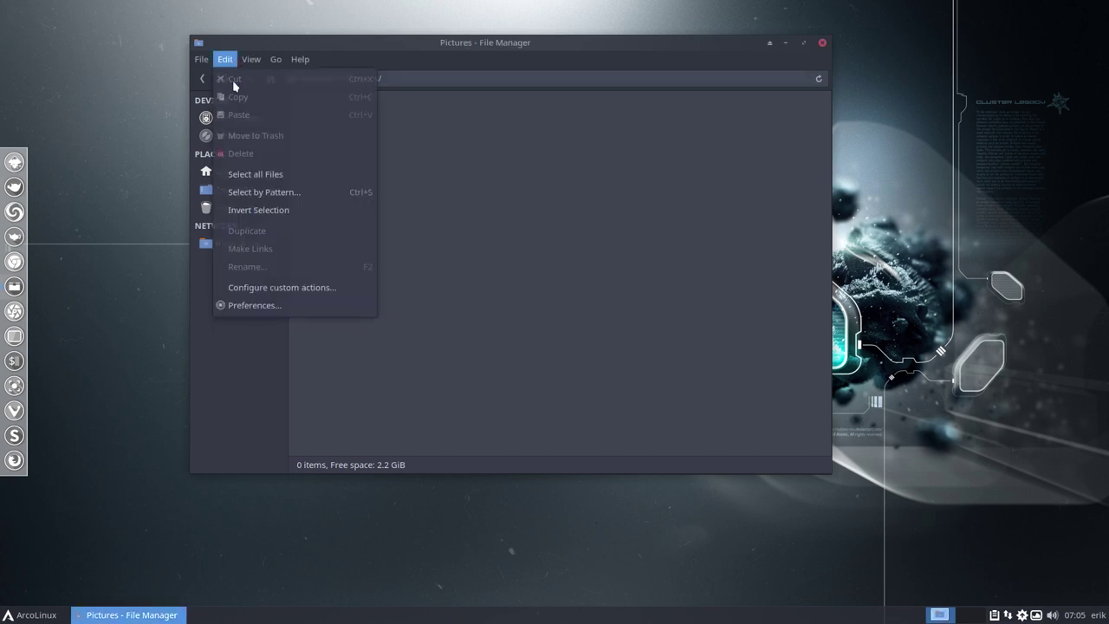
{"action": "left_click", "coordinate": [249, 305]}
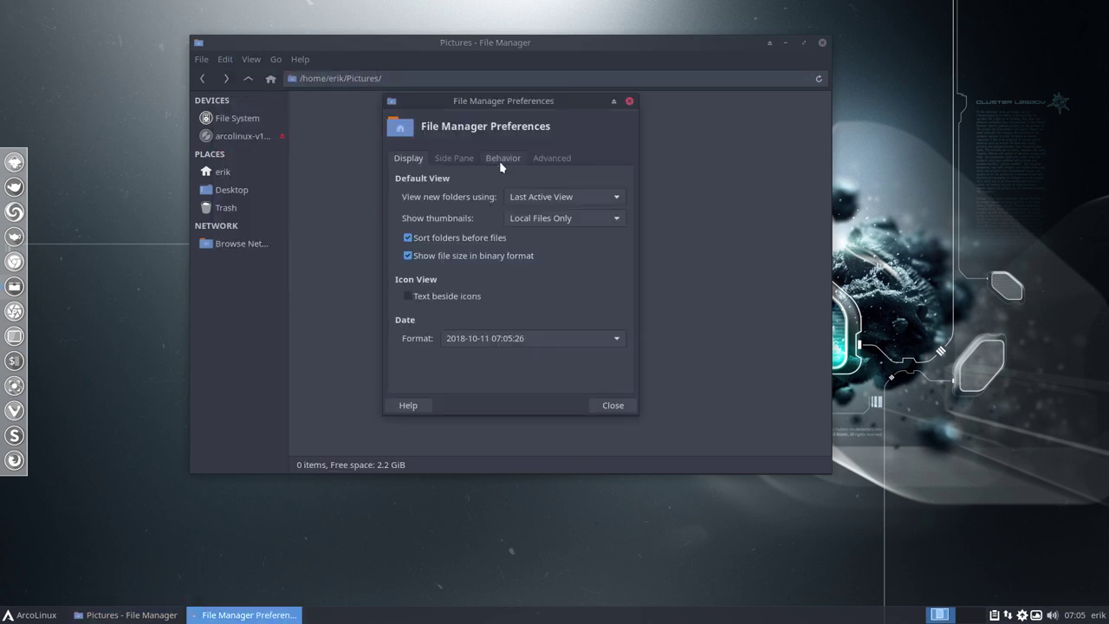
{"action": "left_click", "coordinate": [500, 163]}
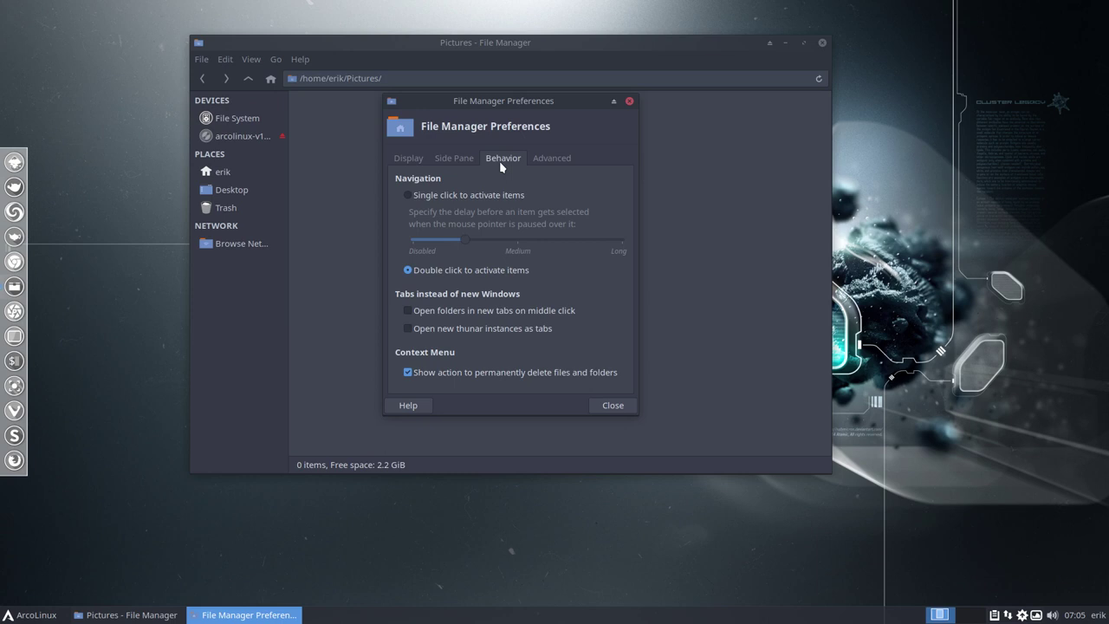
{"action": "left_click", "coordinate": [443, 373]}
- Move the preferences window aside and check which context actions the home folder's Documents folder offers
{"action": "left_click", "coordinate": [250, 58]}
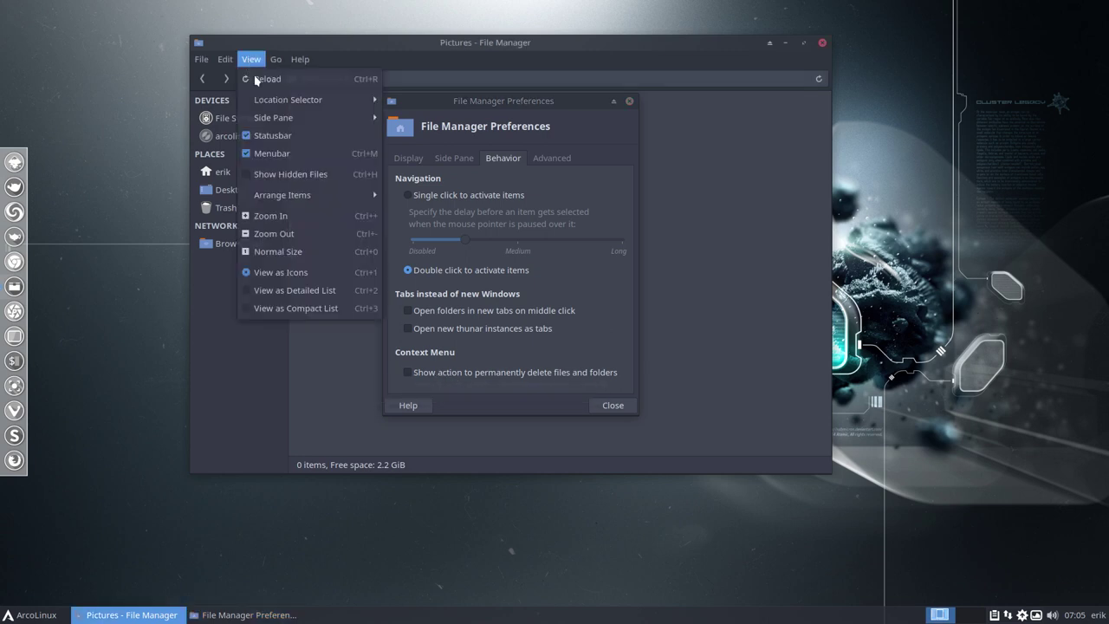
{"action": "left_click", "coordinate": [693, 288]}
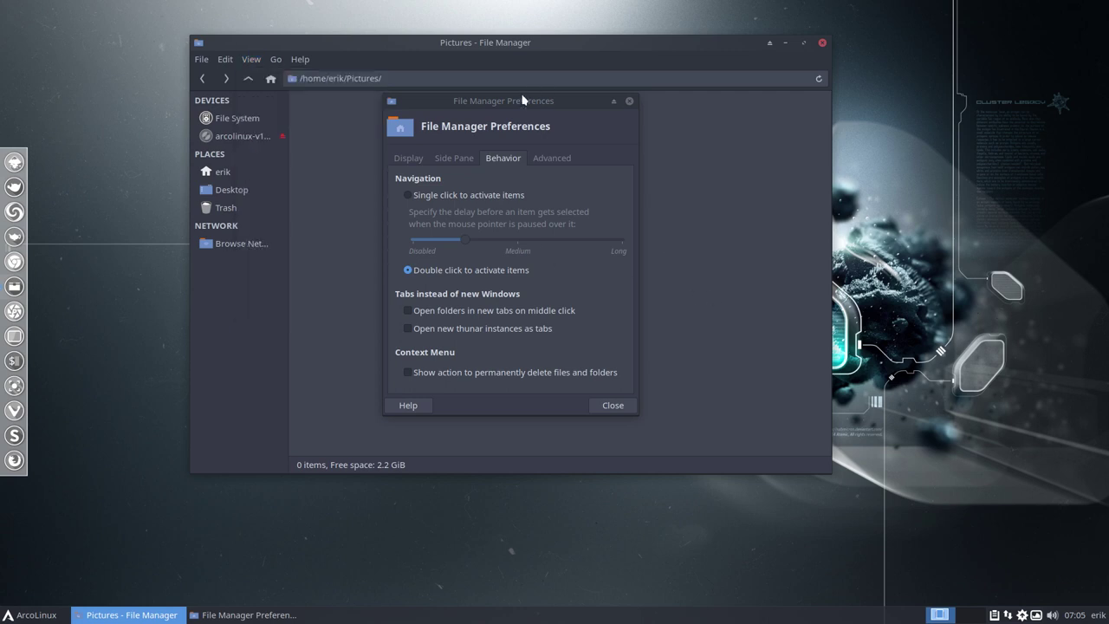
{"action": "left_click_drag", "start_coordinate": [524, 100], "coordinate": [663, 114]}
{"action": "left_click", "coordinate": [240, 175]}
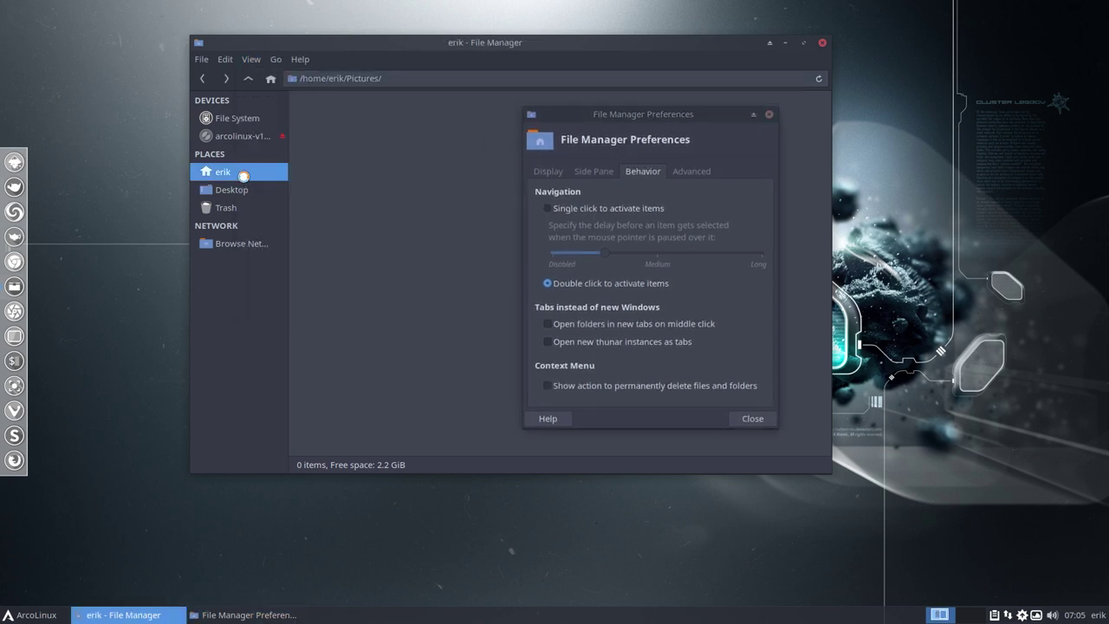
{"action": "left_click", "coordinate": [359, 115]}
{"action": "right_click", "coordinate": [359, 115]}
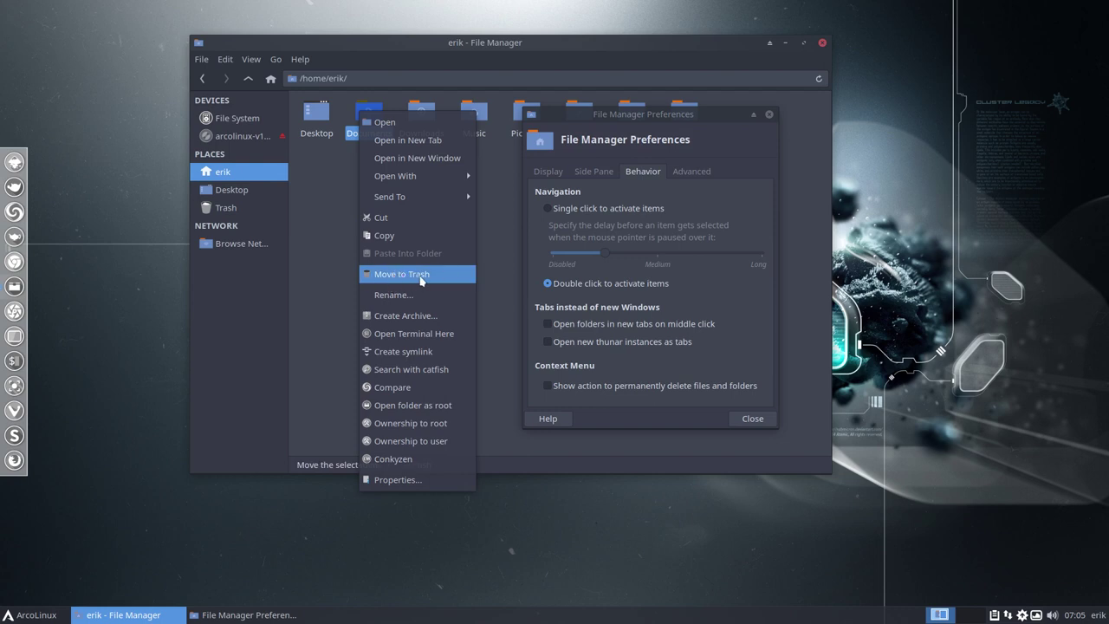
- Enable "Show action to permanently delete files and folders" and recheck the context actions of the Documents folder
{"action": "left_click", "coordinate": [573, 386]}
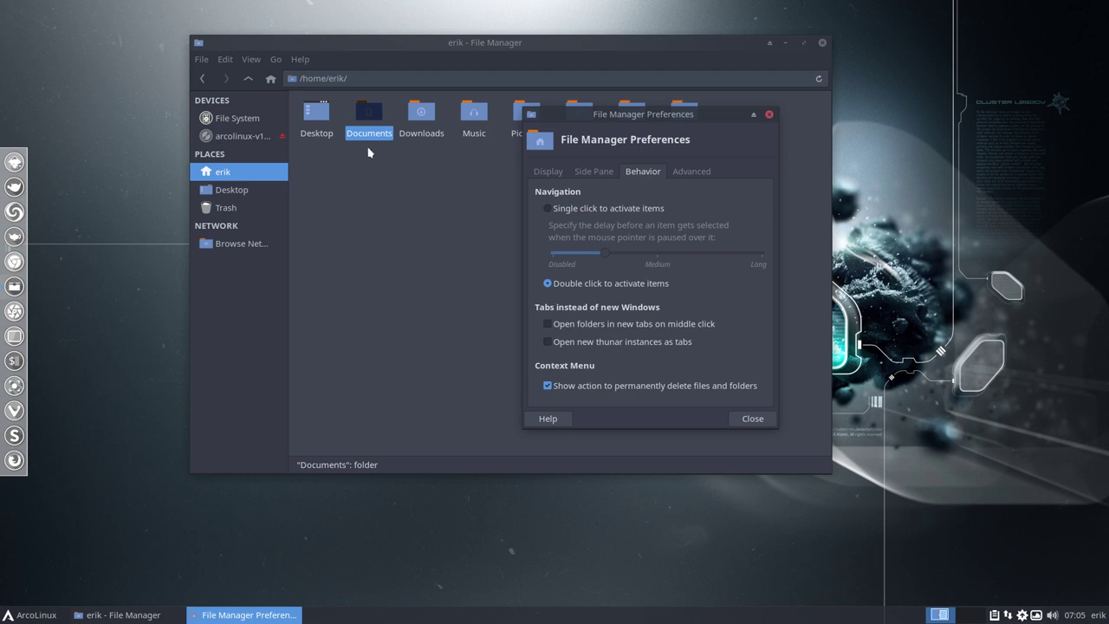
{"action": "right_click", "coordinate": [368, 114]}
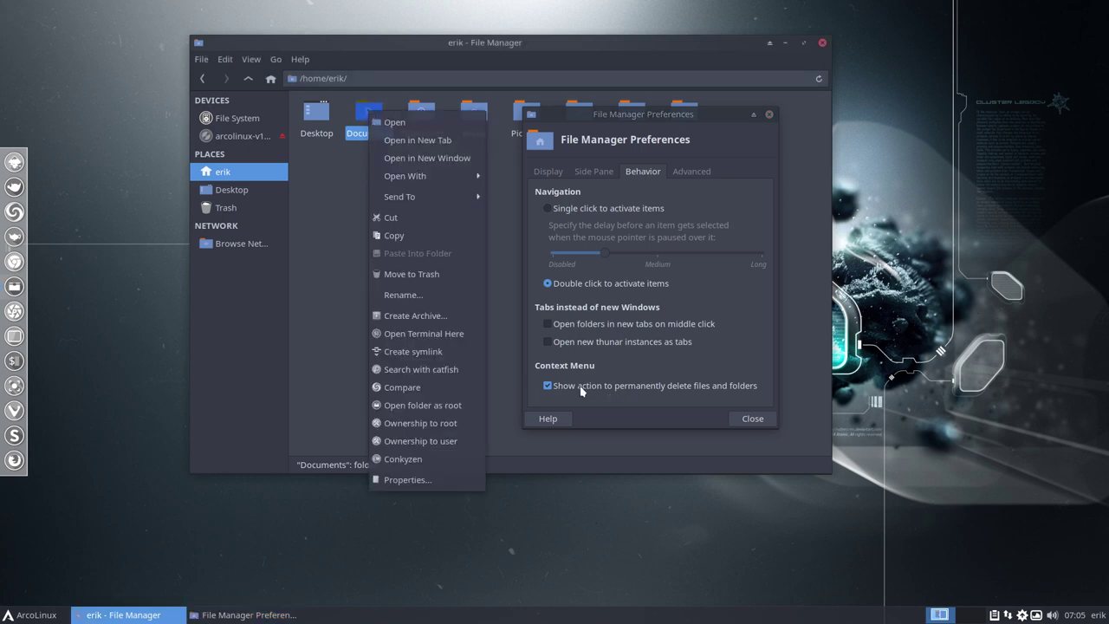
{"action": "left_click", "coordinate": [505, 372]}
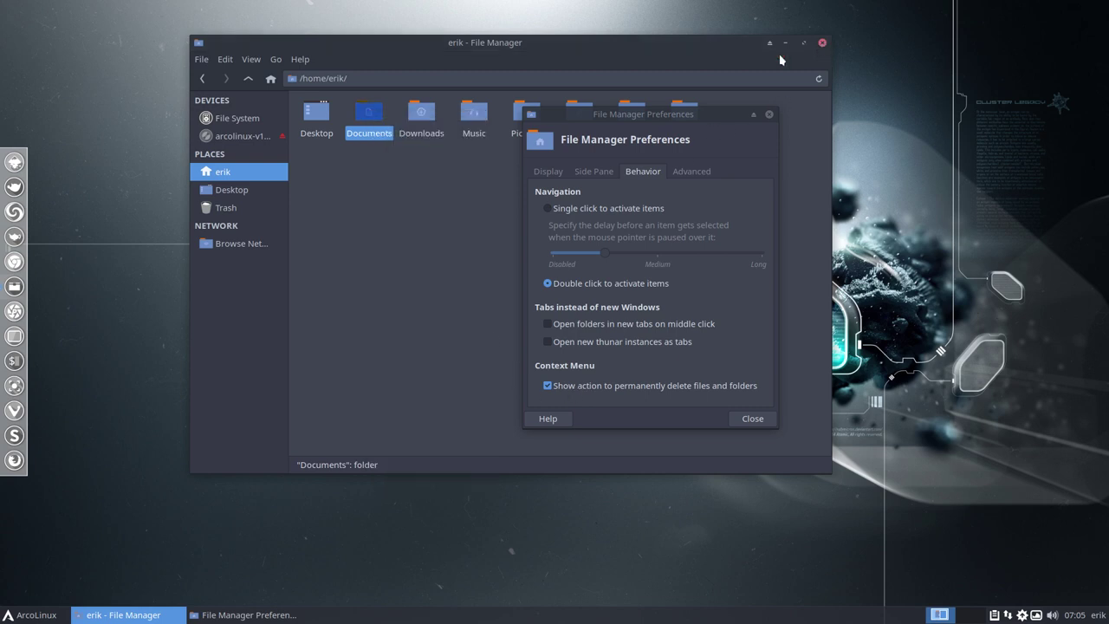
- Close the file manager window, run "thunar -q" in a terminal to quit Thunar completely, and close the terminal
{"action": "left_click", "coordinate": [823, 44]}
{"action": "left_click_drag", "start_coordinate": [606, 115], "coordinate": [894, 31]}
{"action": "left_click", "coordinate": [291, 309]}
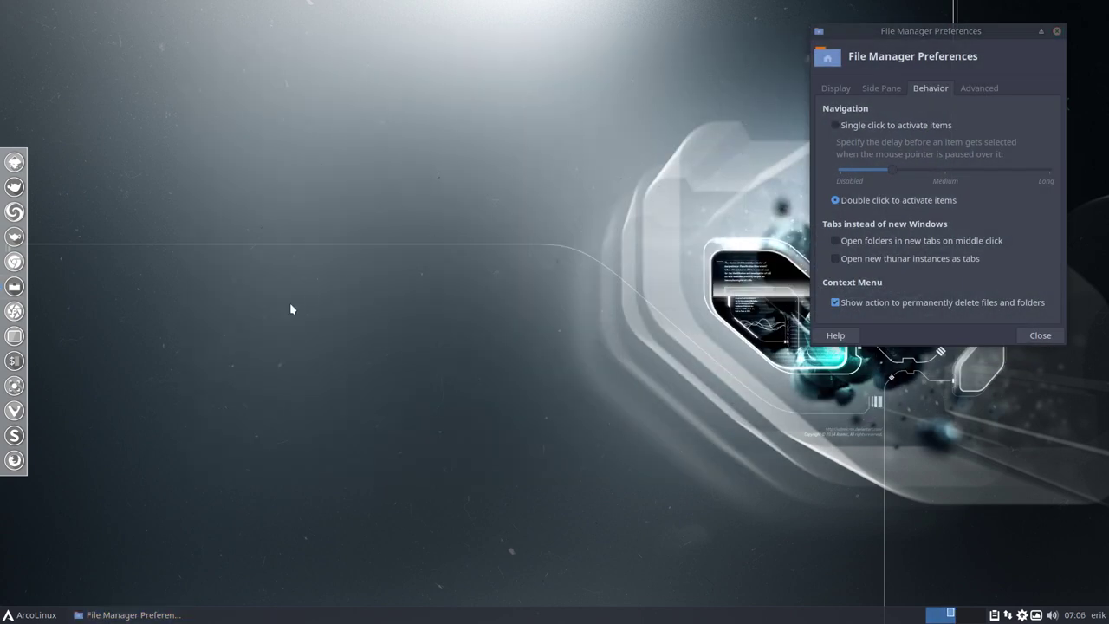
{"action": "key", "text": "ctrl+alt+Return"}
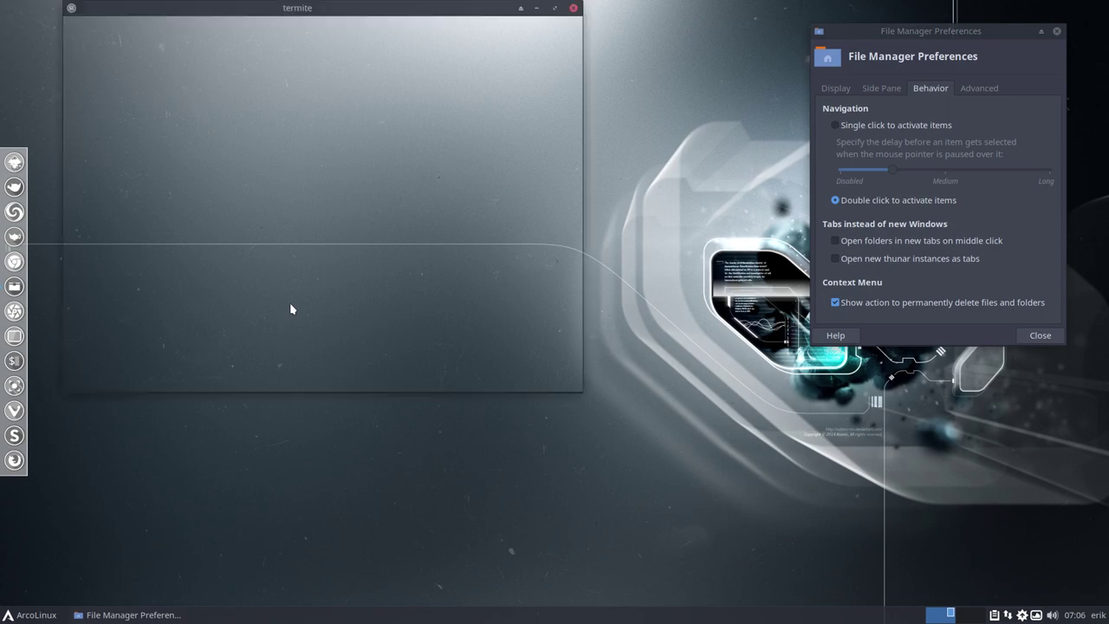
{"action": "type", "text": "thunar -q"}
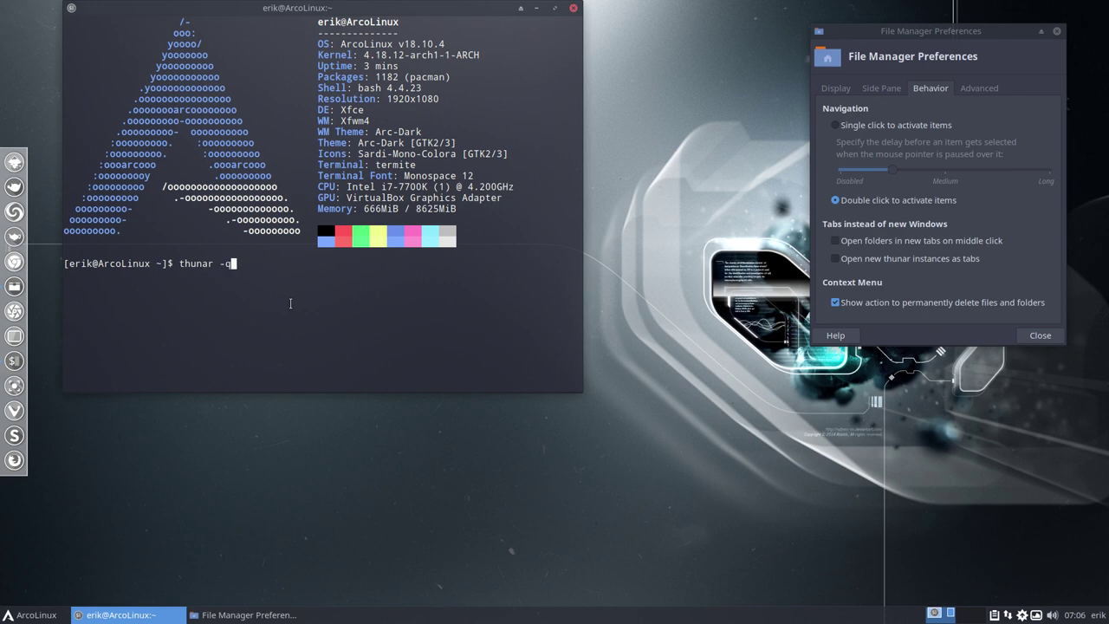
{"action": "key", "text": "Return"}
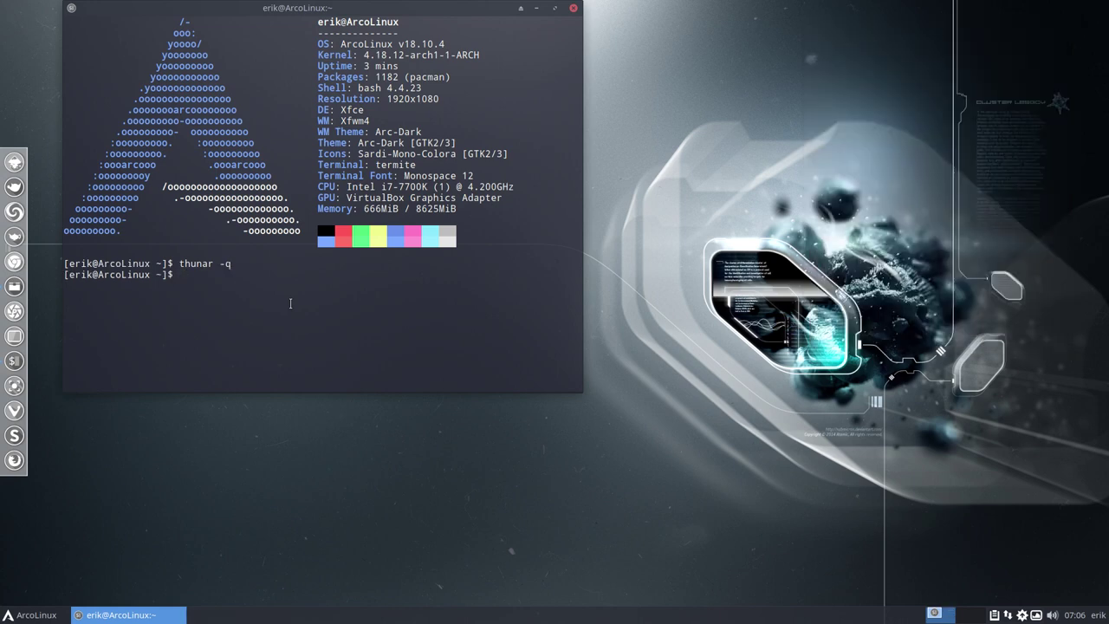
{"action": "left_click", "coordinate": [574, 10]}
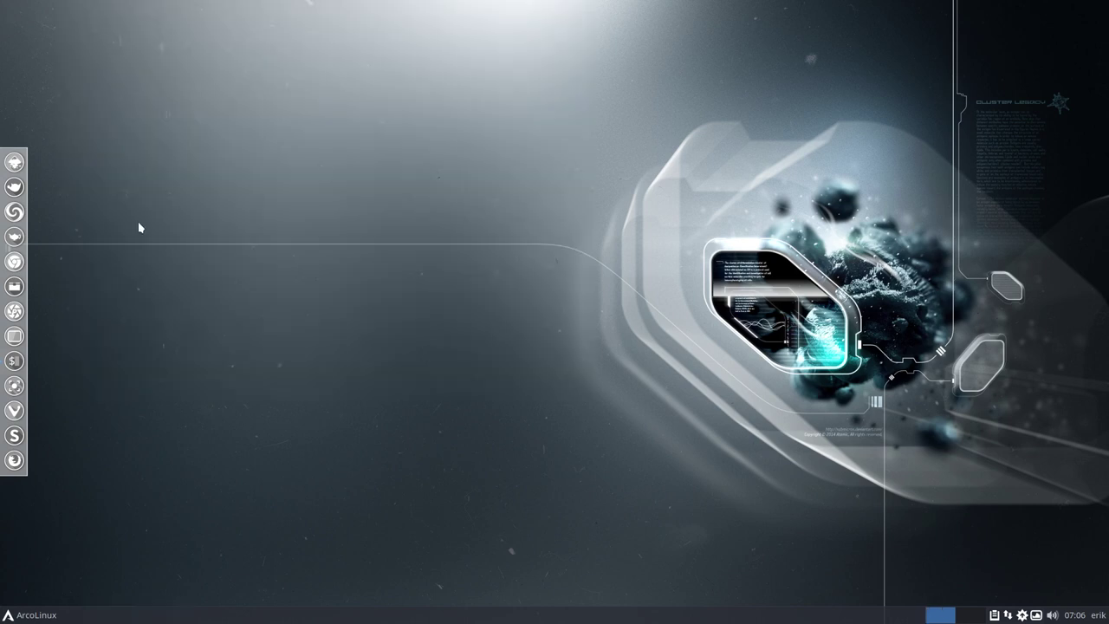
- Reopen the file manager at the home folder and check which context actions the Documents folder offers
{"action": "left_click", "coordinate": [14, 286]}
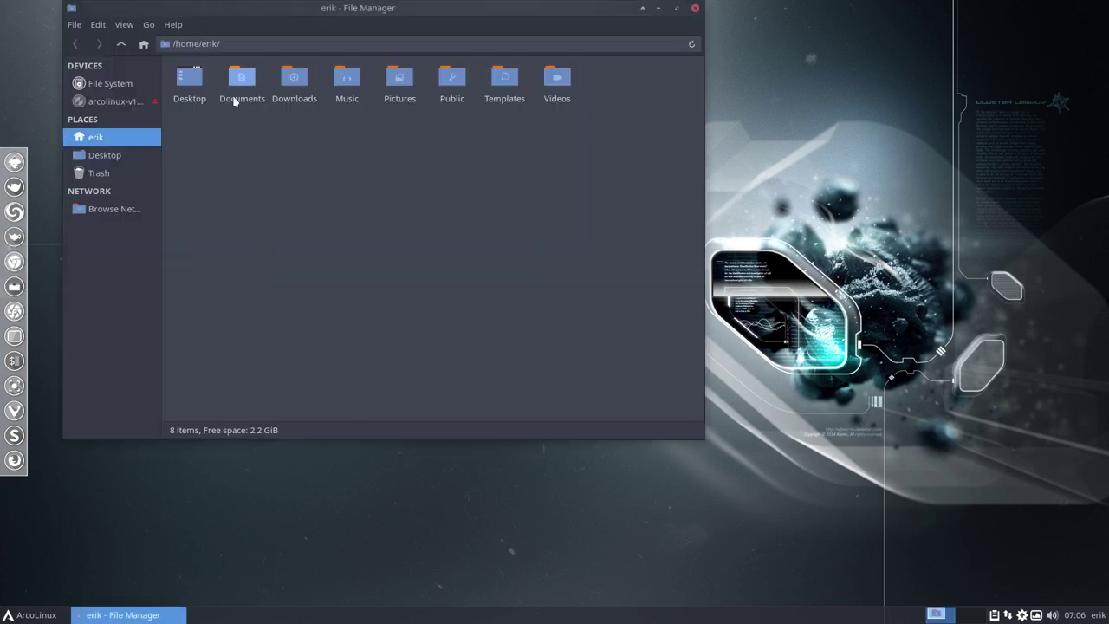
{"action": "right_click", "coordinate": [242, 84]}
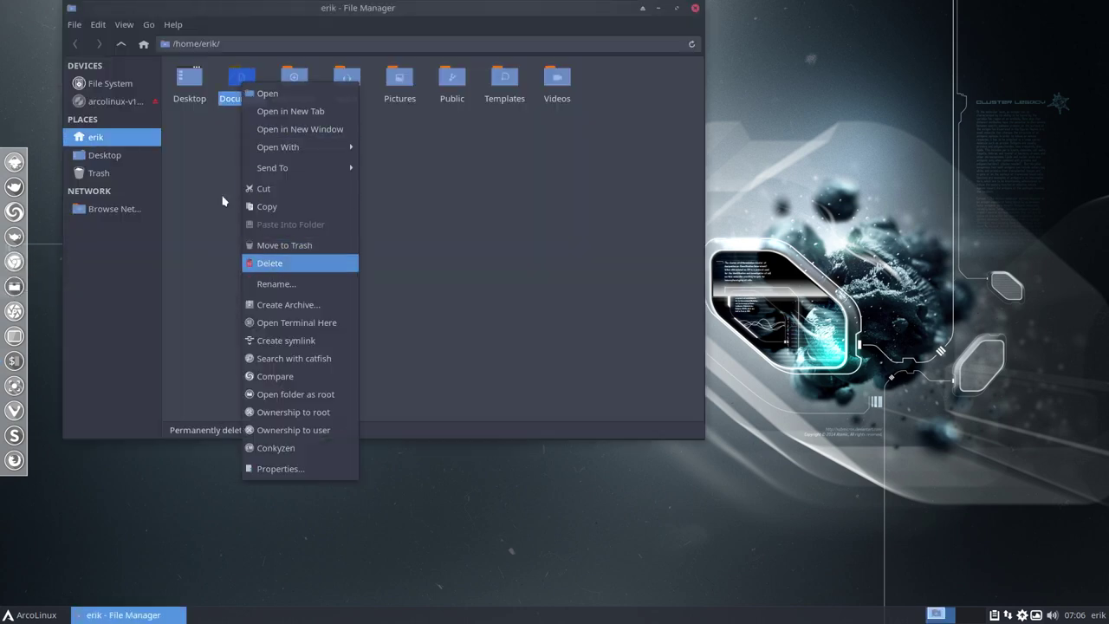
{"action": "left_click", "coordinate": [104, 26]}
- Show the Behavior preferences beside the file manager window and compare the permanent delete setting with the Documents folder's context actions
{"action": "left_click", "coordinate": [99, 26]}
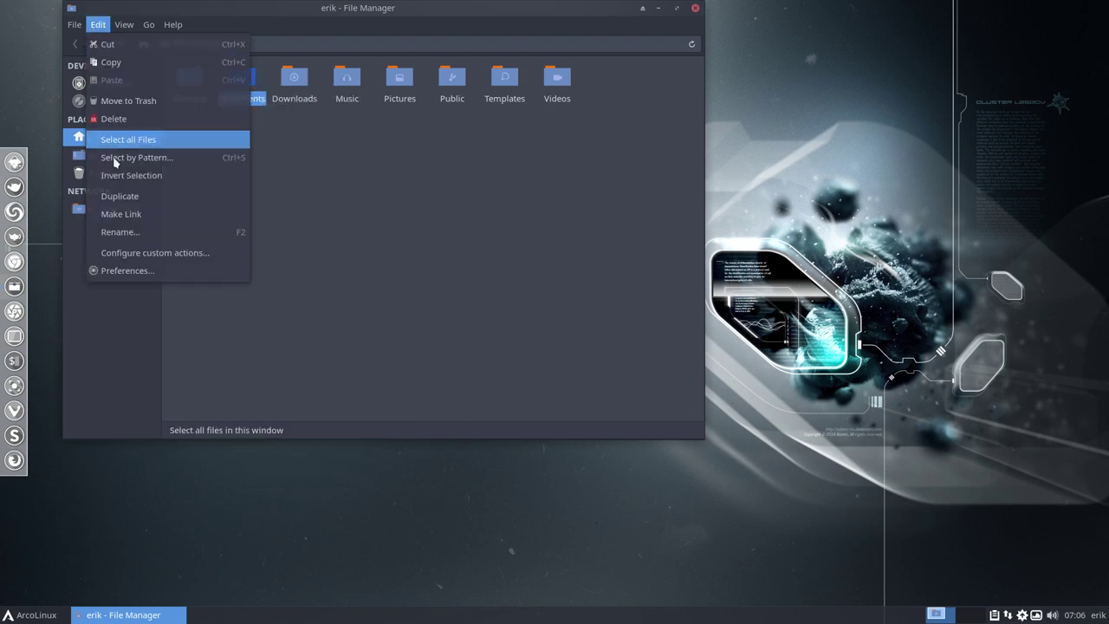
{"action": "left_click", "coordinate": [136, 270]}
{"action": "left_click", "coordinate": [374, 124]}
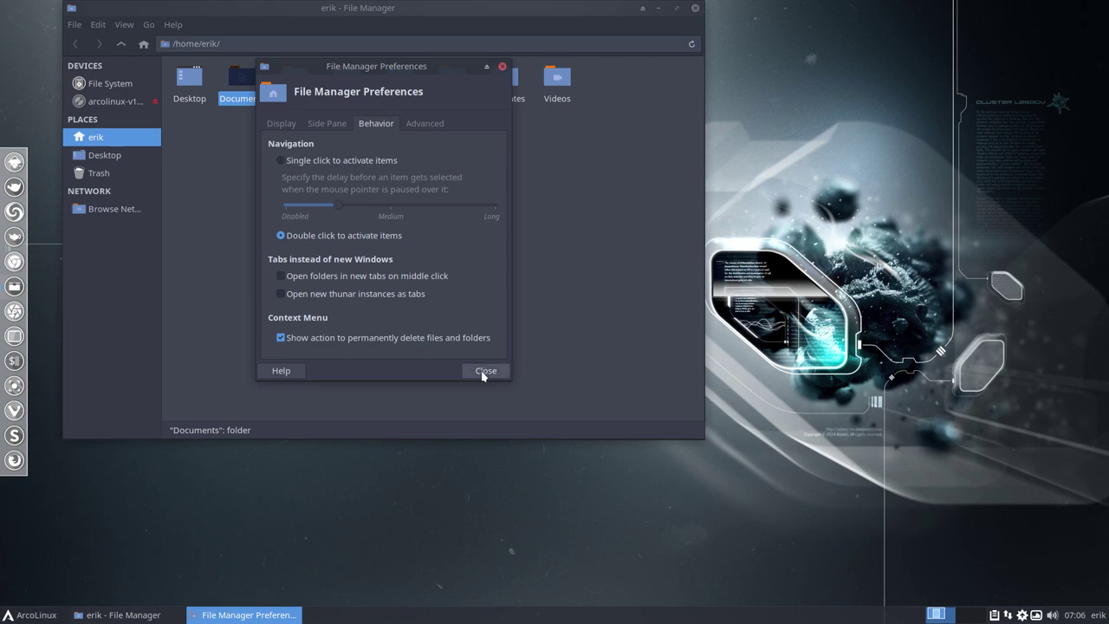
{"action": "left_click_drag", "start_coordinate": [391, 68], "coordinate": [913, 171]}
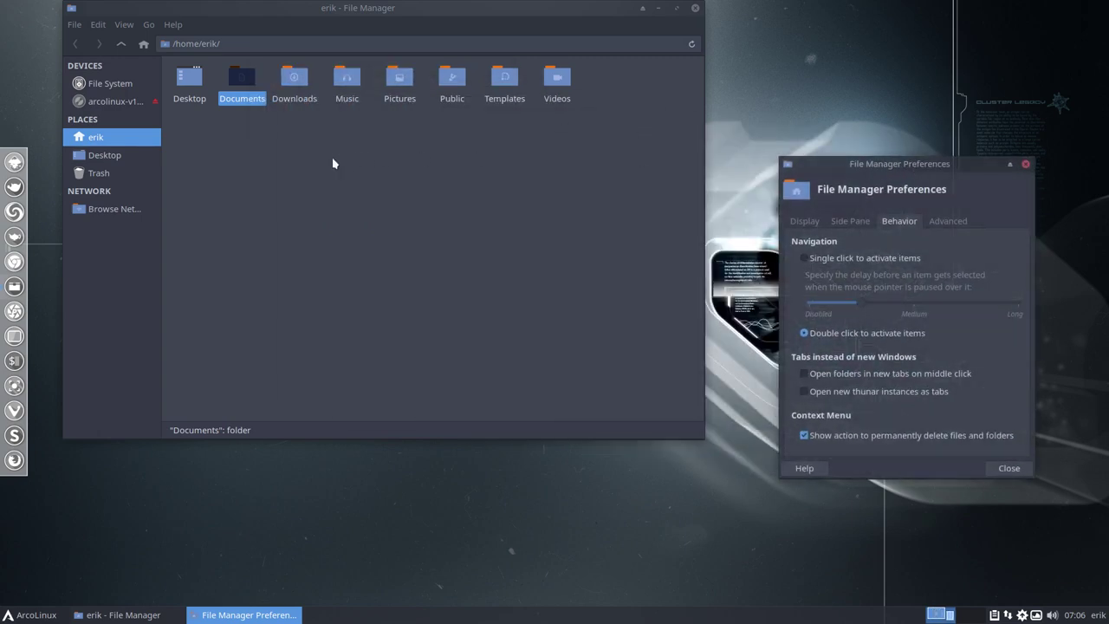
{"action": "right_click", "coordinate": [250, 78]}
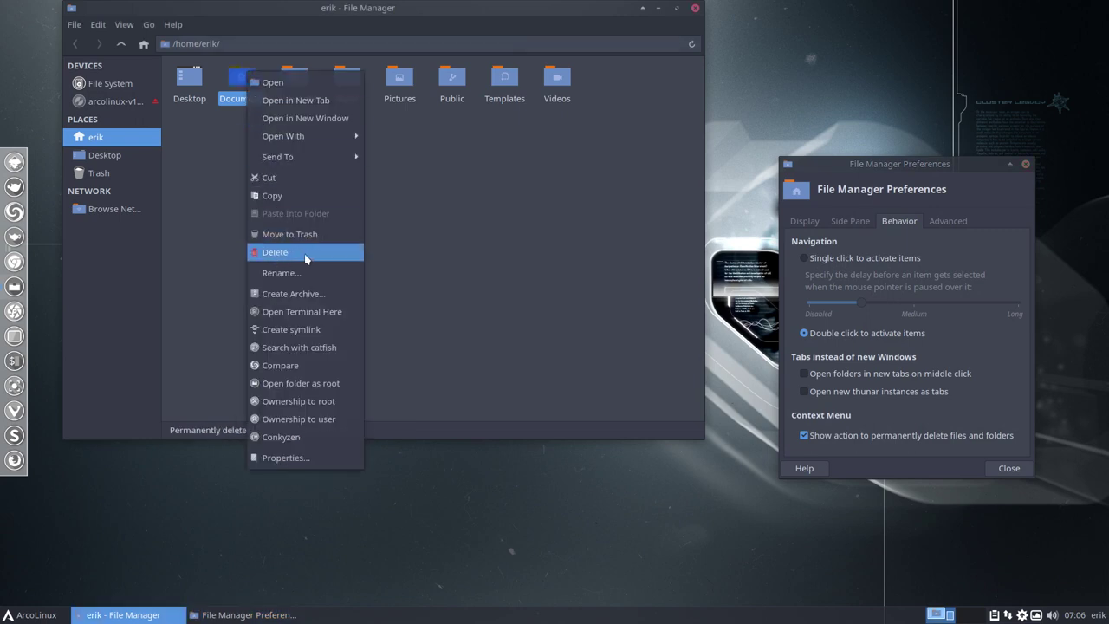
{"action": "left_click", "coordinate": [419, 259]}
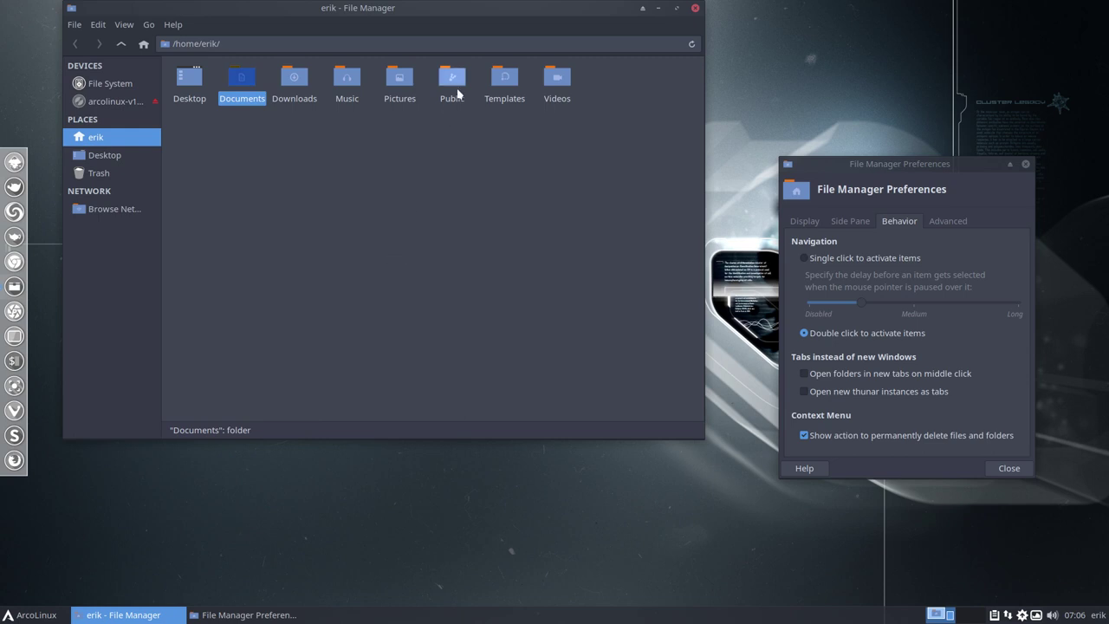
- Open the Pictures folder, take a screenshot of the desktop and save it there under the suggested name
{"action": "left_click", "coordinate": [399, 80]}
{"action": "double_click", "coordinate": [400, 81]}
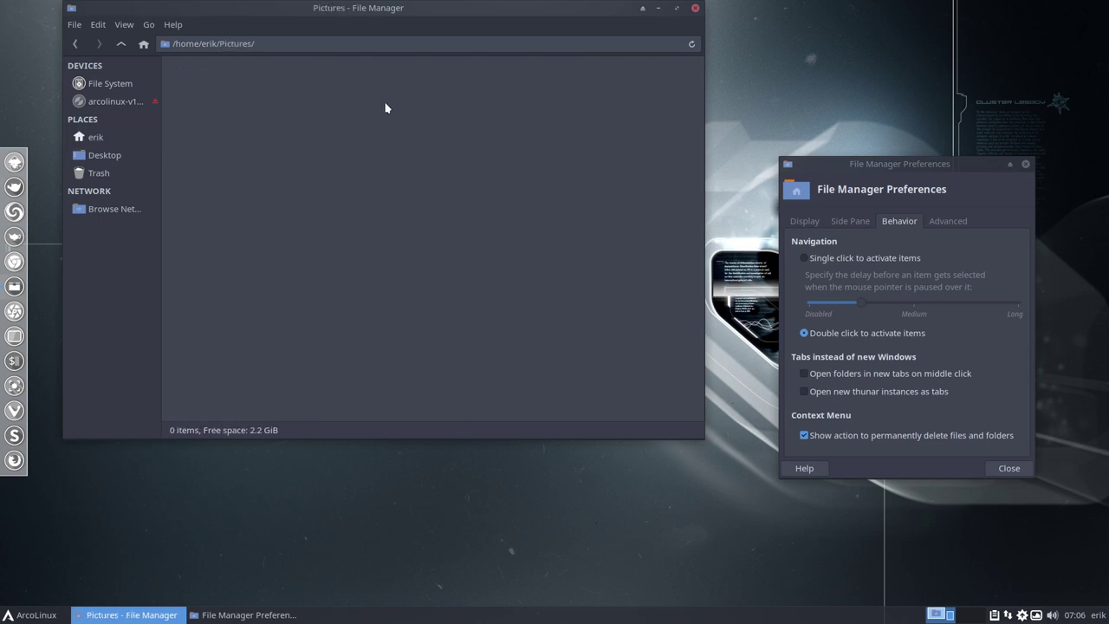
{"action": "key", "text": "Print"}
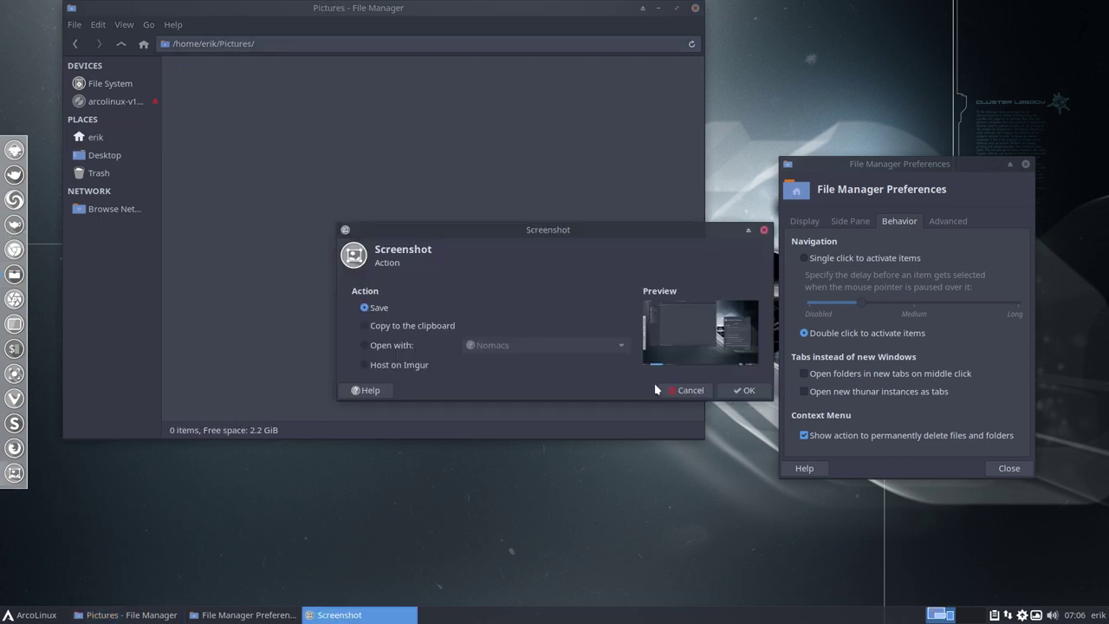
{"action": "left_click", "coordinate": [742, 391]}
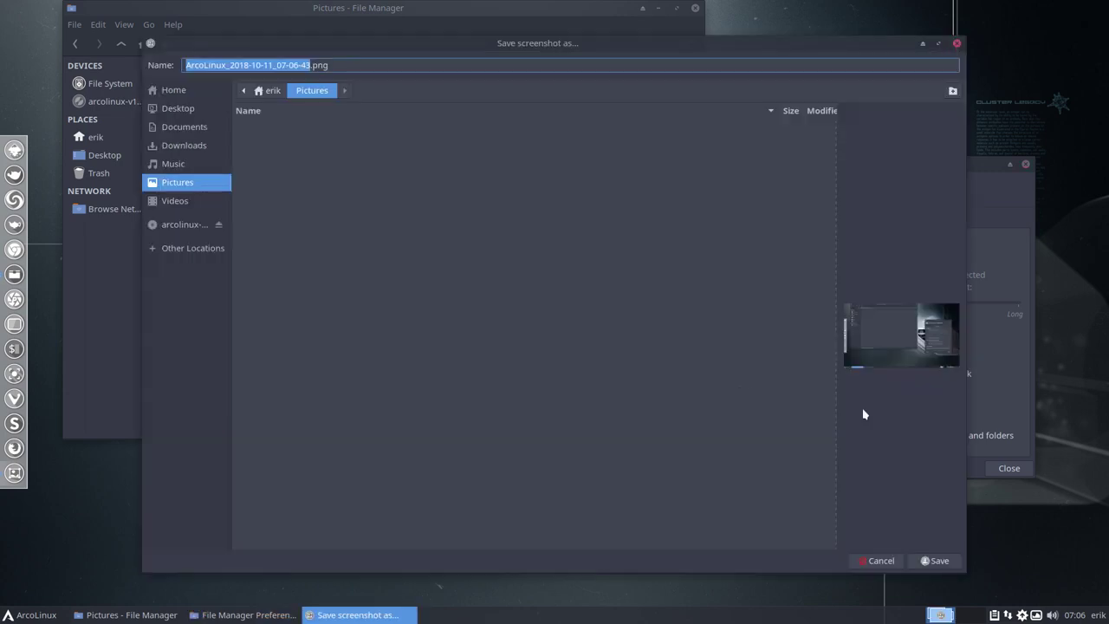
{"action": "left_click", "coordinate": [930, 563]}
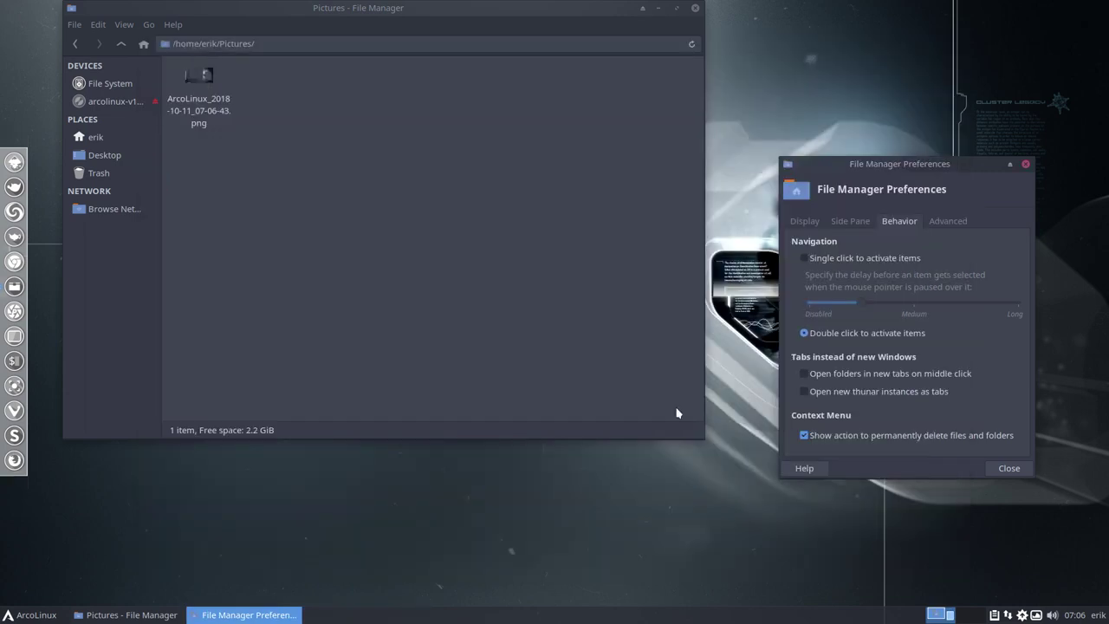
- Permanently delete the screenshot PNG from the Pictures folder, bypassing the trash
{"action": "left_click", "coordinate": [204, 80]}
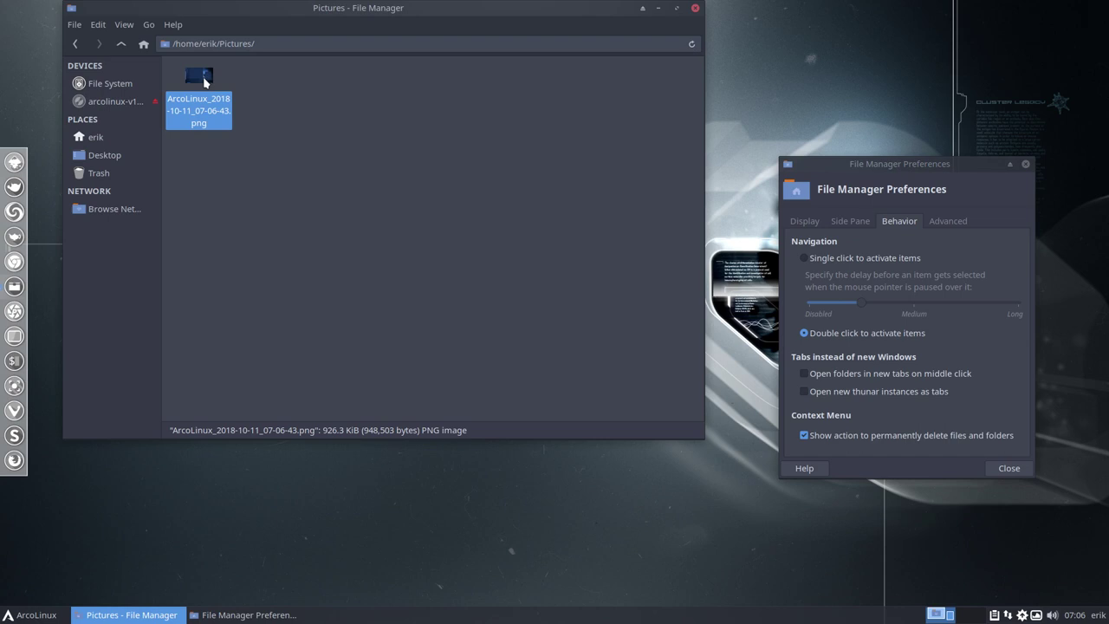
{"action": "key", "text": "shift+Delete"}
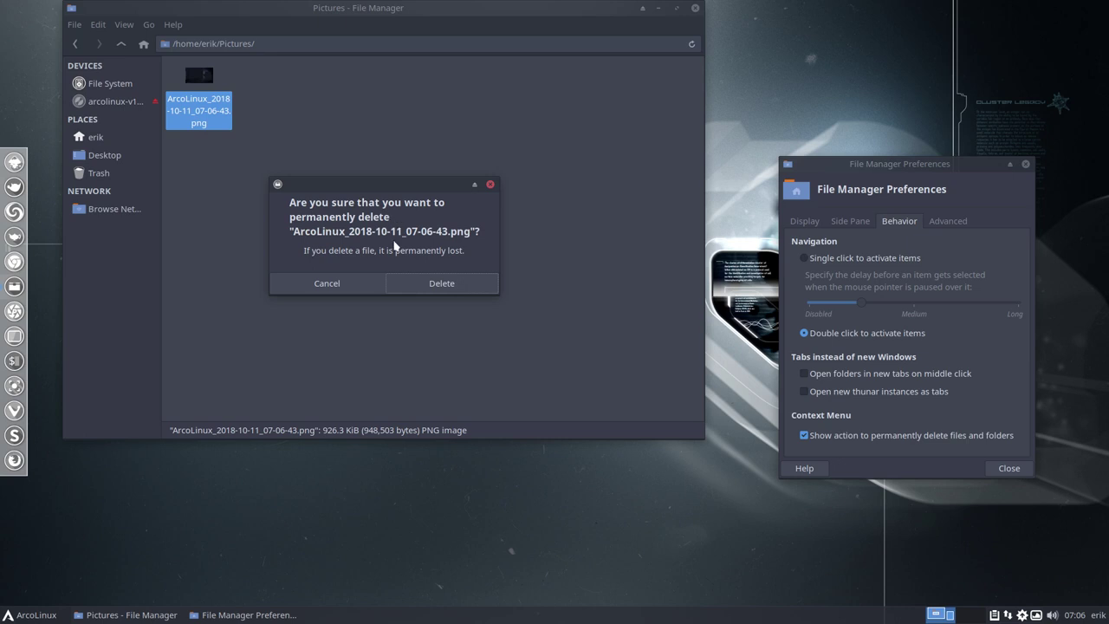
{"action": "left_click", "coordinate": [438, 287]}
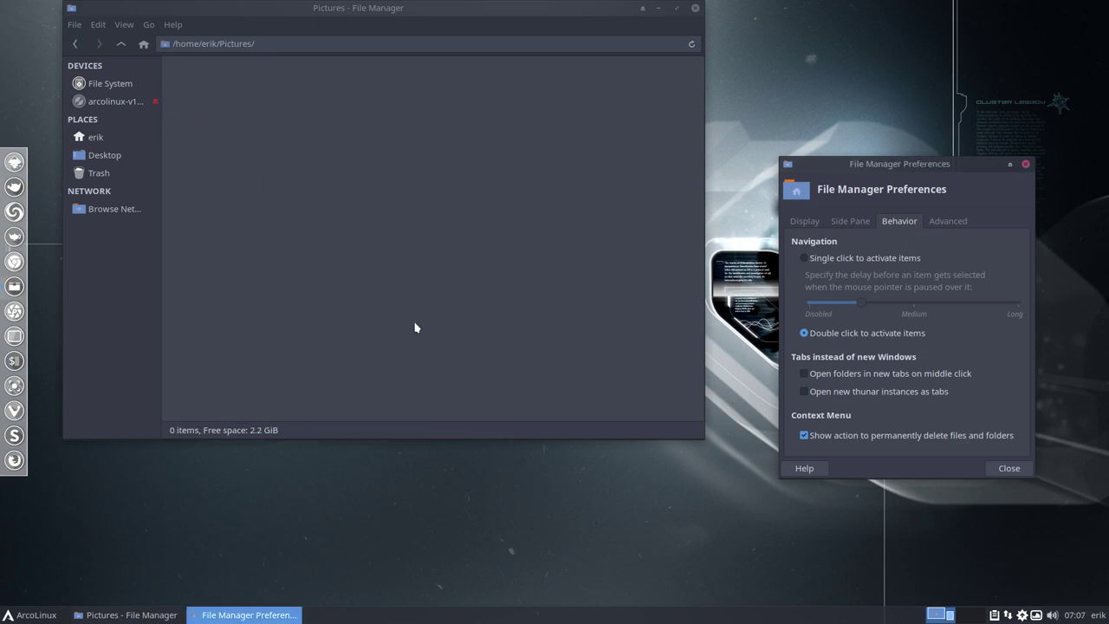
- Return to the home folder and check the trash and delete actions offered for the Downloads folder
{"action": "left_click", "coordinate": [122, 43]}
{"action": "right_click", "coordinate": [292, 84]}
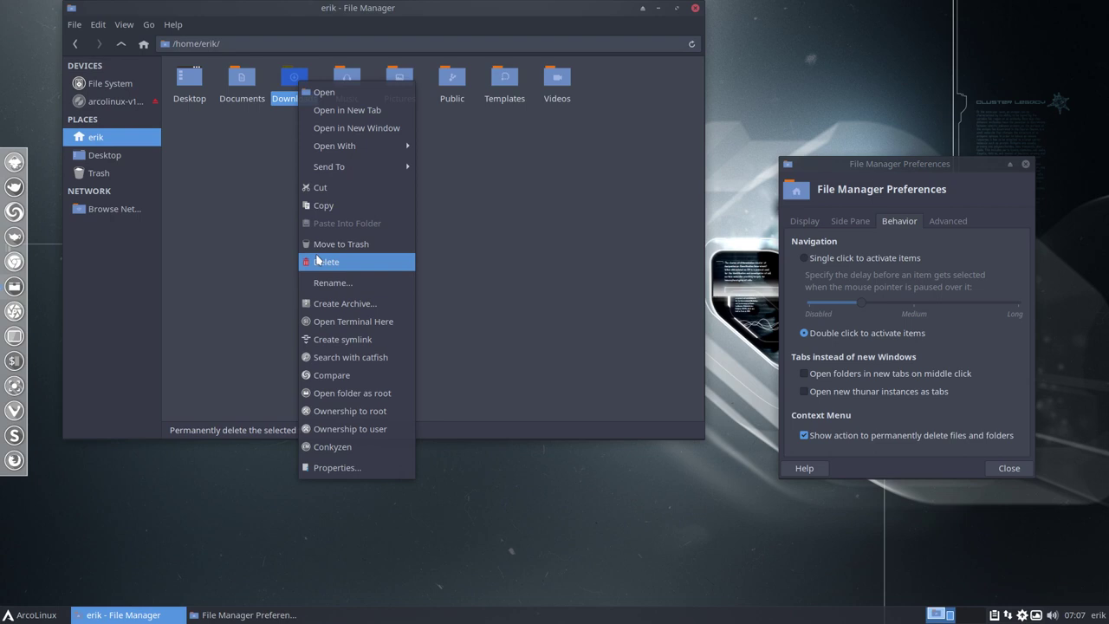
{"action": "left_click", "coordinate": [451, 259]}
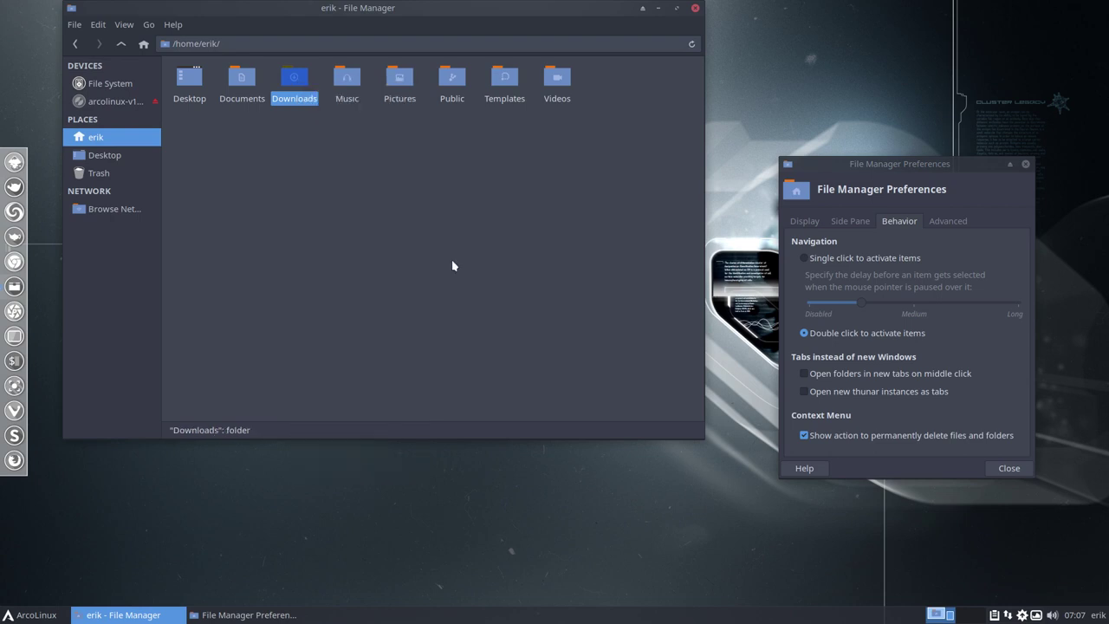